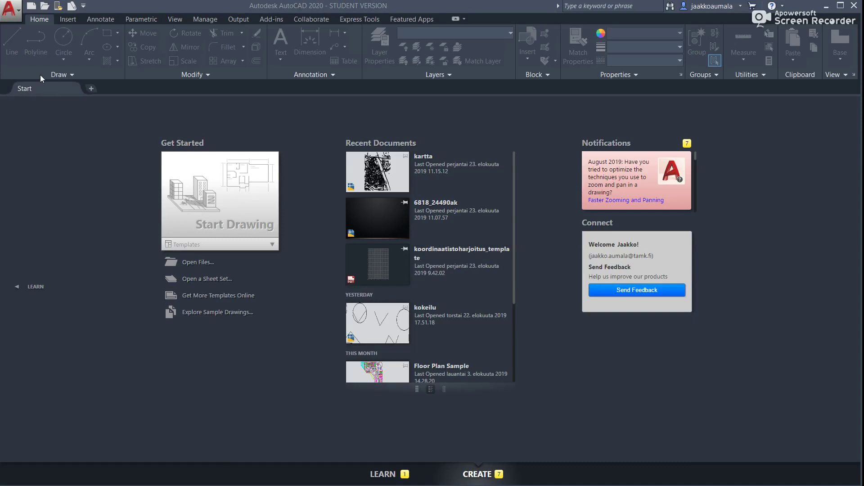
# Step: Create a new blank drawing from the acadiso.dwt template
pyautogui.click(32, 7)
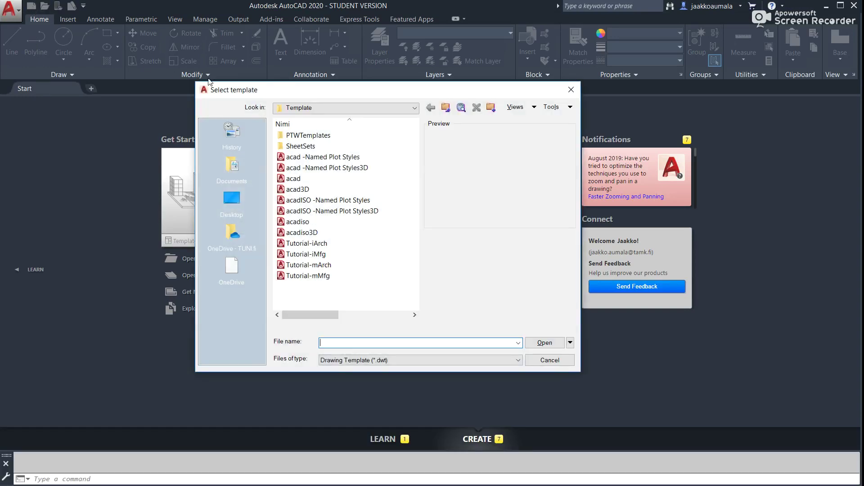
pyautogui.click(301, 222)
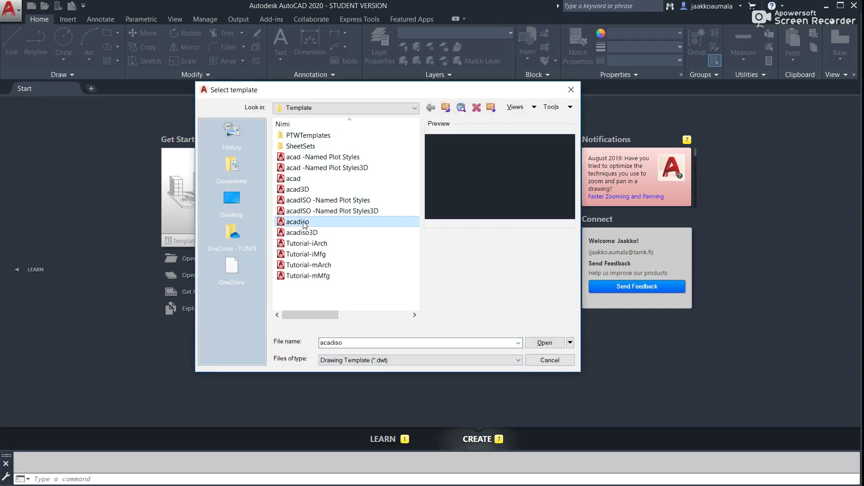
pyautogui.click(532, 343)
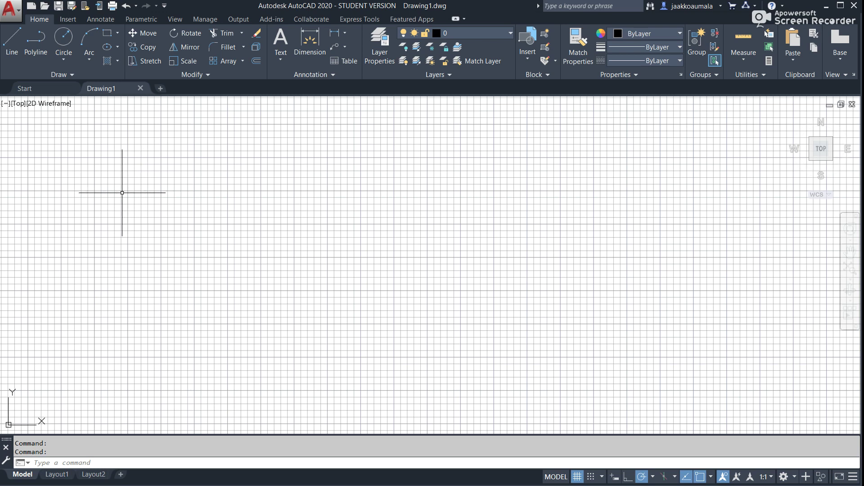
# Step: Start the Polyline (PLINE) command, read its F1 help page, then close the help
pyautogui.click(41, 42)
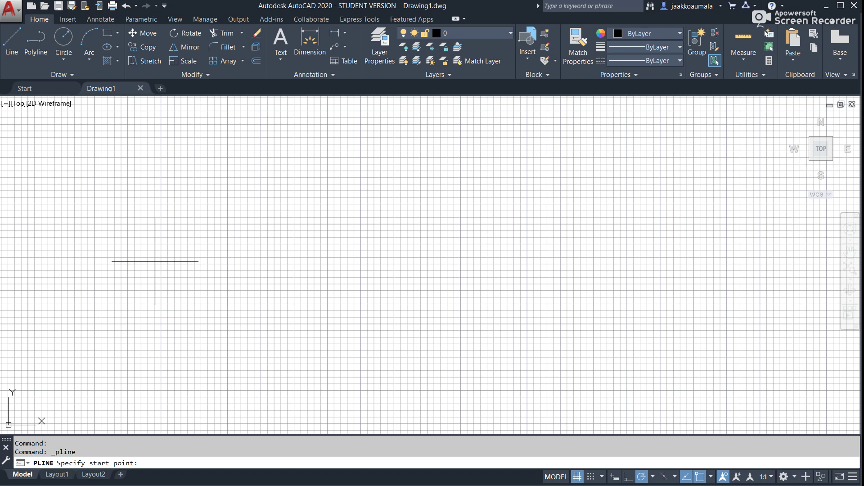
pyautogui.press('F1')
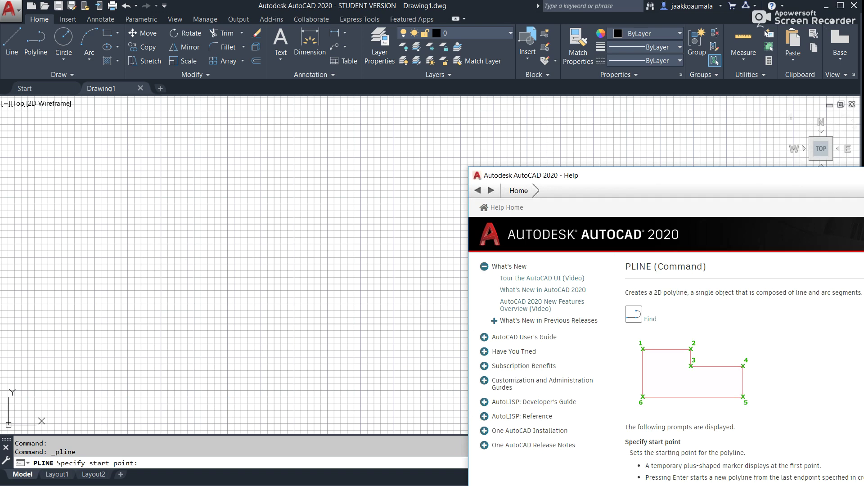
pyautogui.moveTo(855, 175)
pyautogui.mouseDown()
pyautogui.moveTo(666, 120)
pyautogui.moveTo(489, 48)
pyautogui.moveTo(512, 46)
pyautogui.mouseUp()
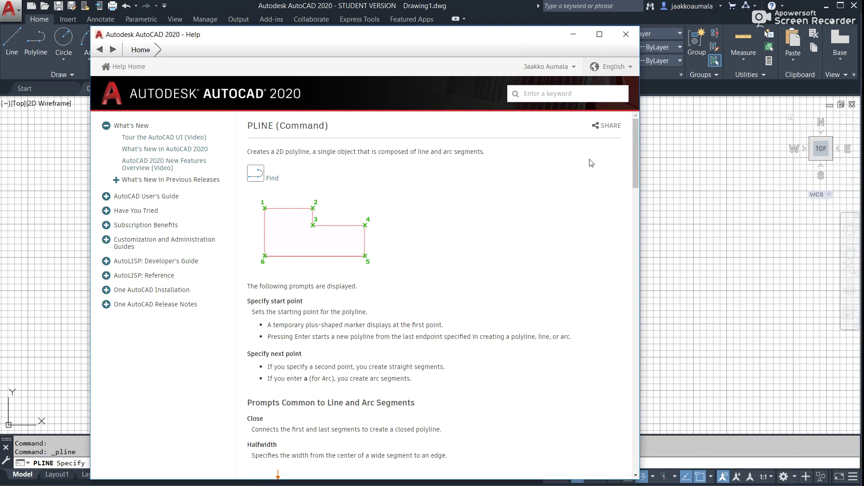
pyautogui.moveTo(635, 153)
pyautogui.mouseDown()
pyautogui.moveTo(618, 371)
pyautogui.moveTo(624, 440)
pyautogui.moveTo(600, 155)
pyautogui.mouseUp()
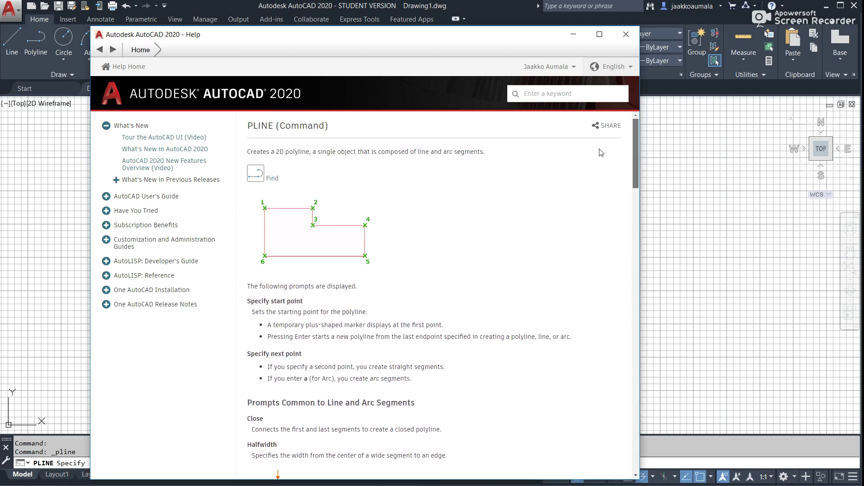
pyautogui.click(625, 34)
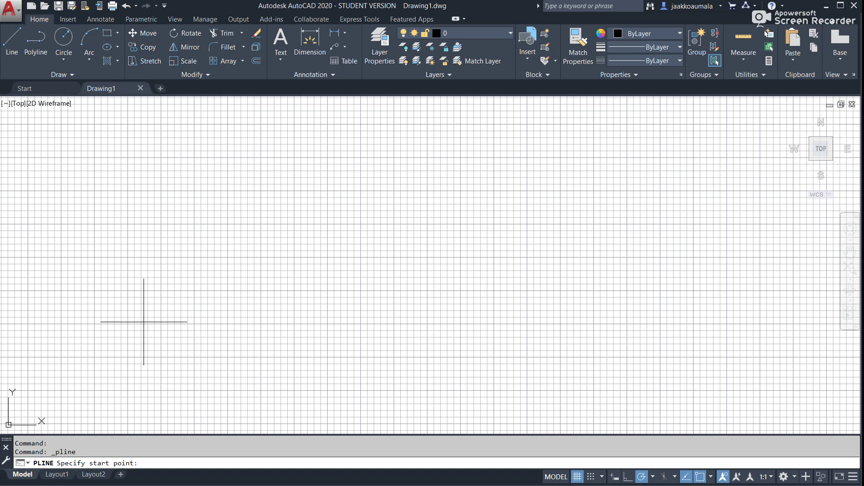
# Step: Draw a six-vertex, five-segment zigzag polyline near the lower left of the drawing
pyautogui.click(85, 385)
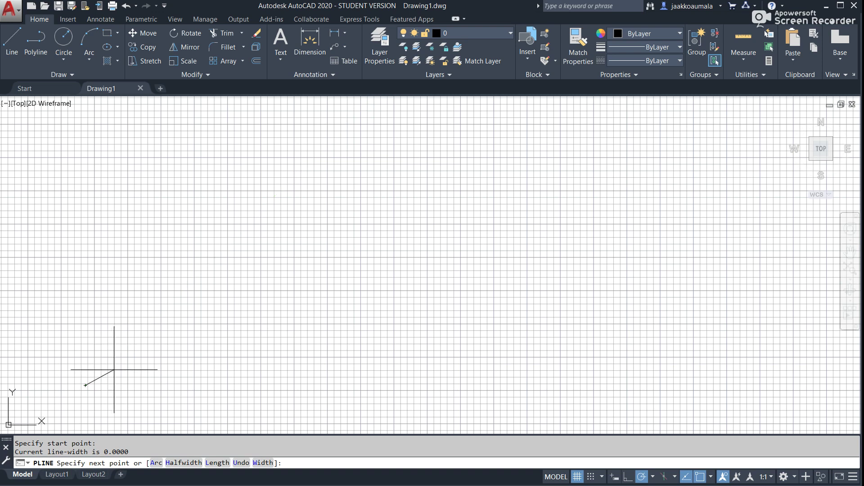
pyautogui.click(115, 369)
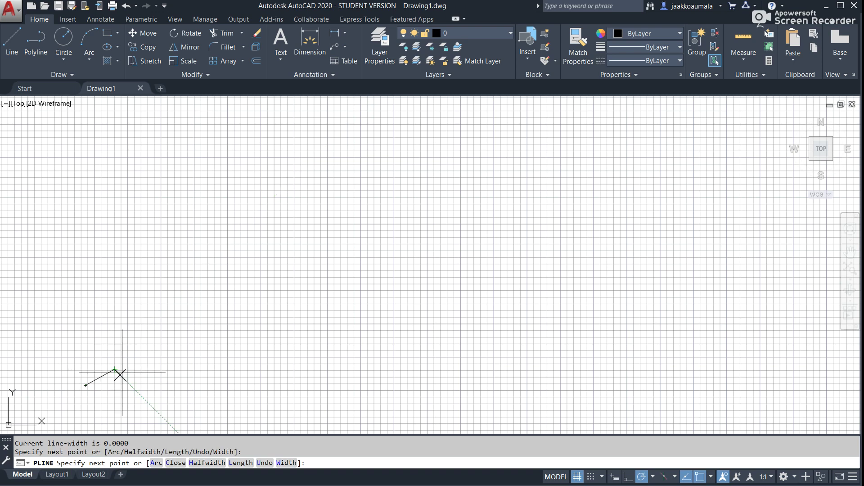
pyautogui.click(134, 403)
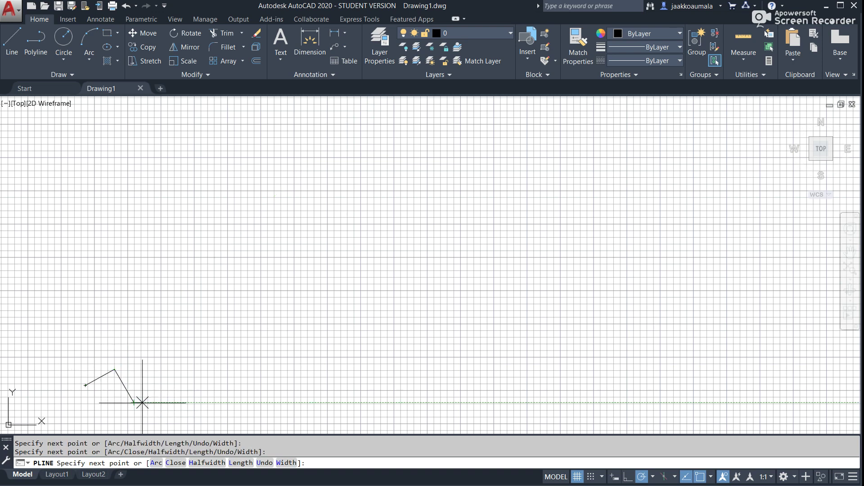
pyautogui.click(170, 403)
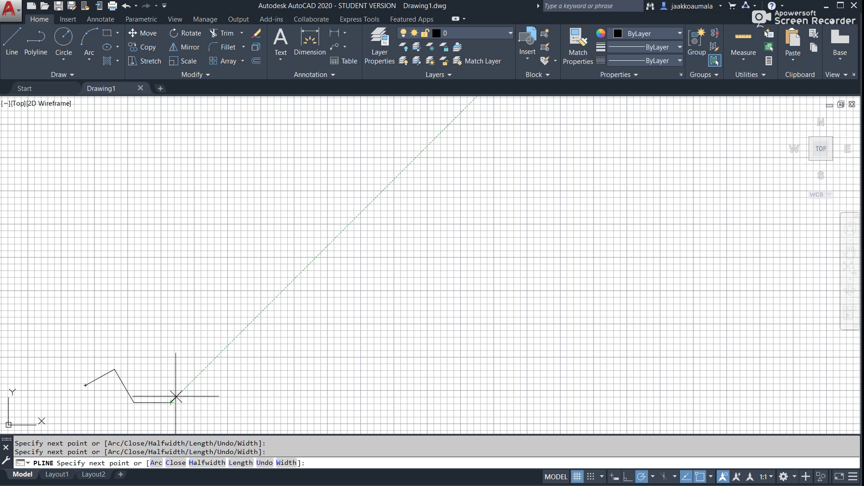
pyautogui.click(200, 360)
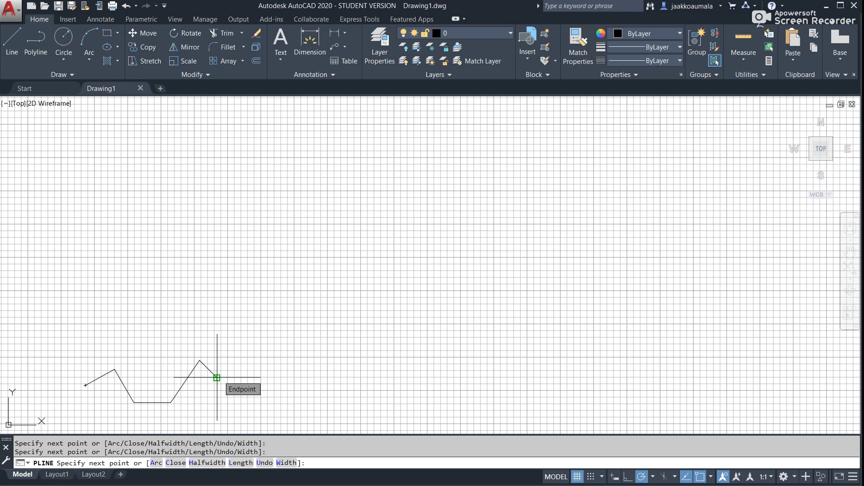
pyautogui.click(217, 378)
pyautogui.press('Escape')
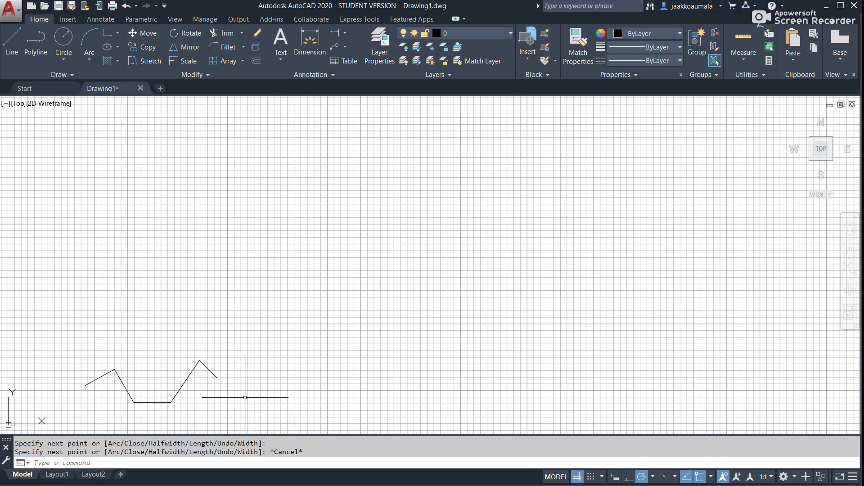
# Step: Redraw the same zigzag above the polyline as five separate LINE segments
pyautogui.click(177, 393)
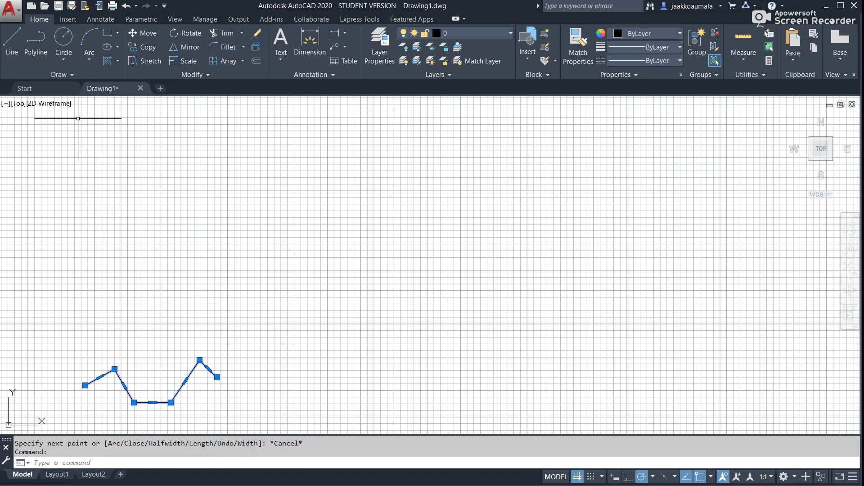
pyautogui.click(11, 41)
pyautogui.click(75, 304)
pyautogui.click(118, 278)
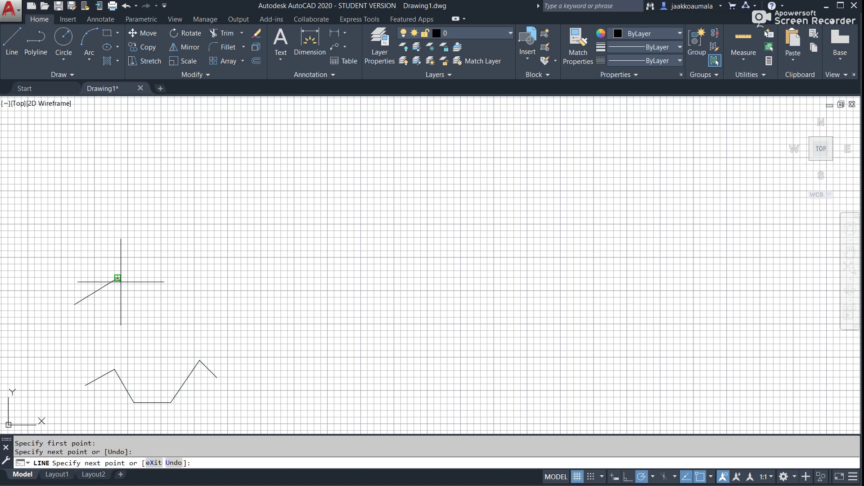
pyautogui.click(138, 307)
pyautogui.click(181, 306)
pyautogui.click(199, 280)
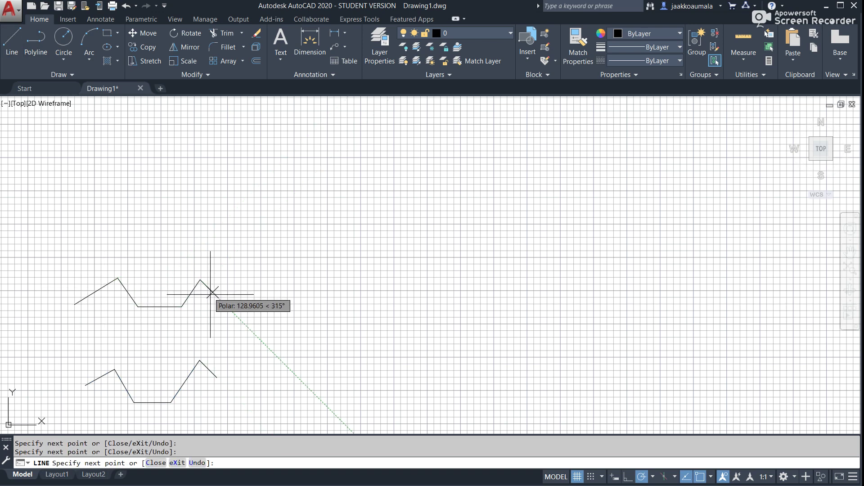
pyautogui.click(213, 294)
pyautogui.press('Escape')
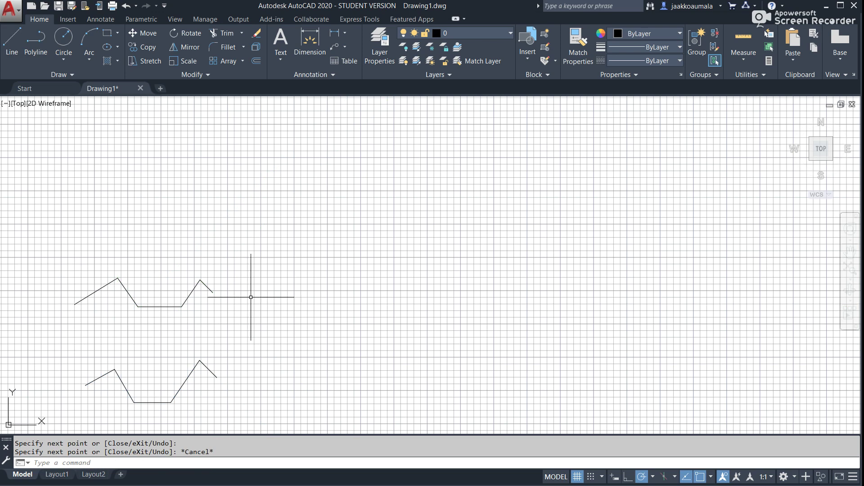
# Step: Select the five upper segments one by one to show they are separate lines
pyautogui.click(208, 287)
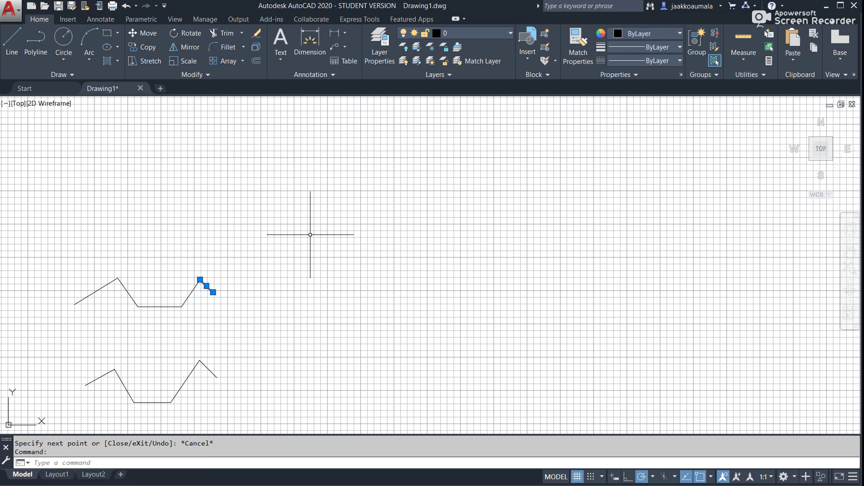
pyautogui.click(191, 293)
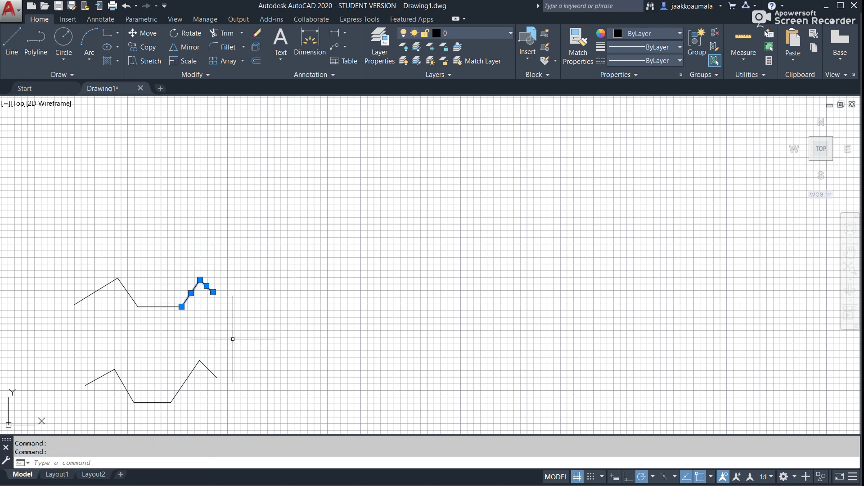
pyautogui.click(163, 308)
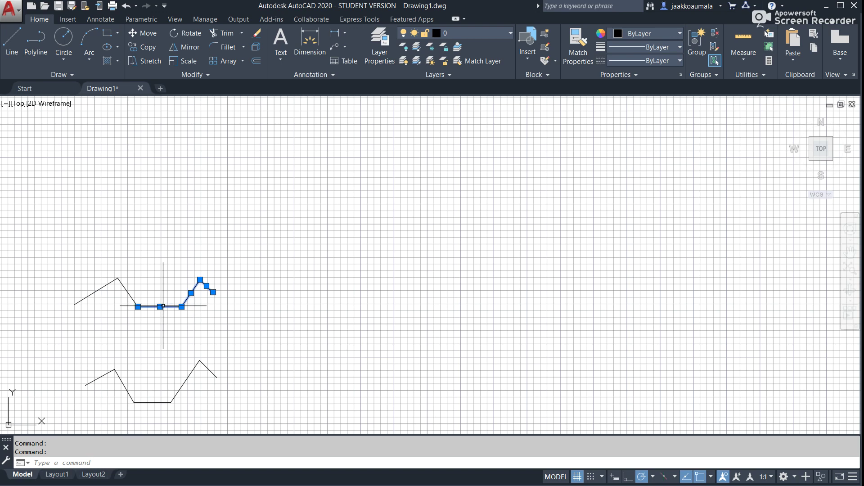
pyautogui.click(129, 293)
pyautogui.click(96, 291)
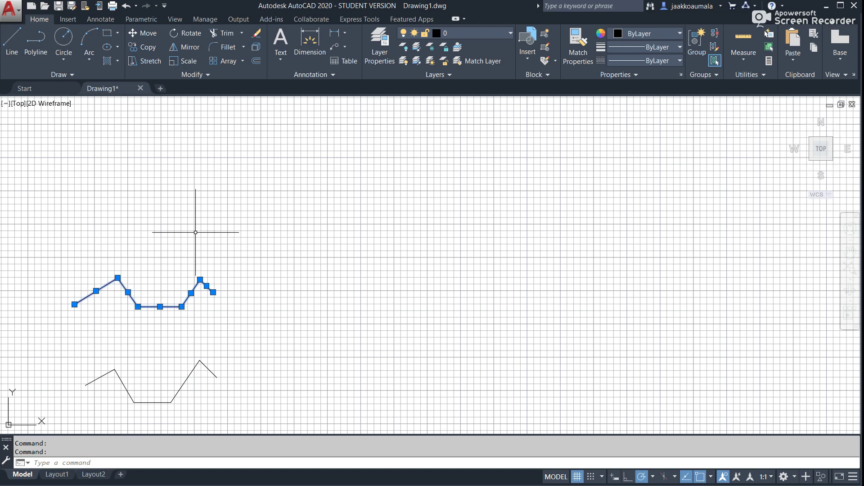
pyautogui.press('Escape')
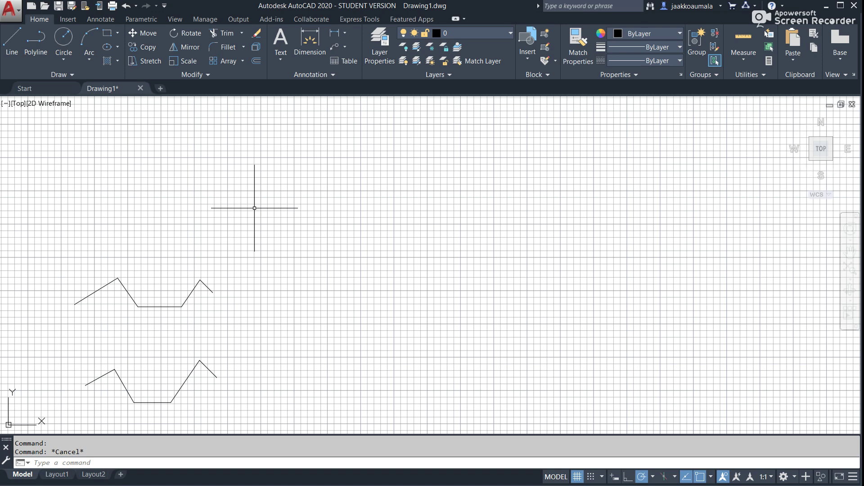
pyautogui.click(207, 76)
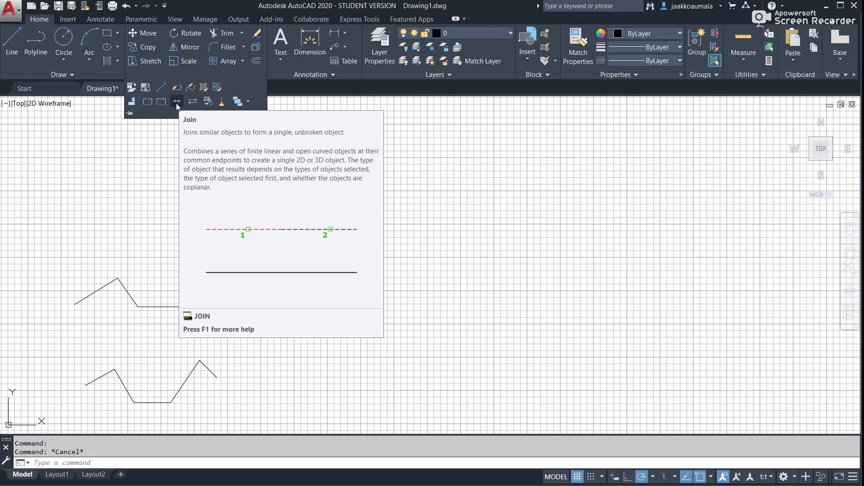
# Step: Join the upper zigzag's line segments into one polyline and check it by selecting it
pyautogui.click(176, 104)
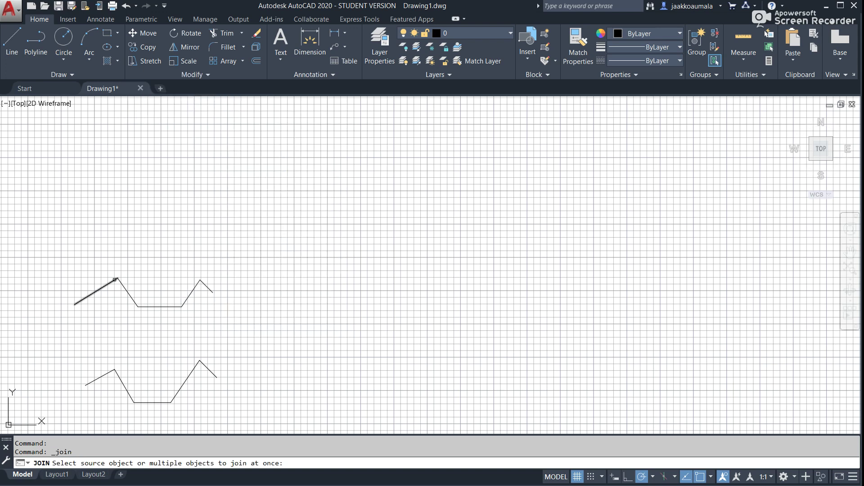
pyautogui.click(112, 282)
pyautogui.click(133, 300)
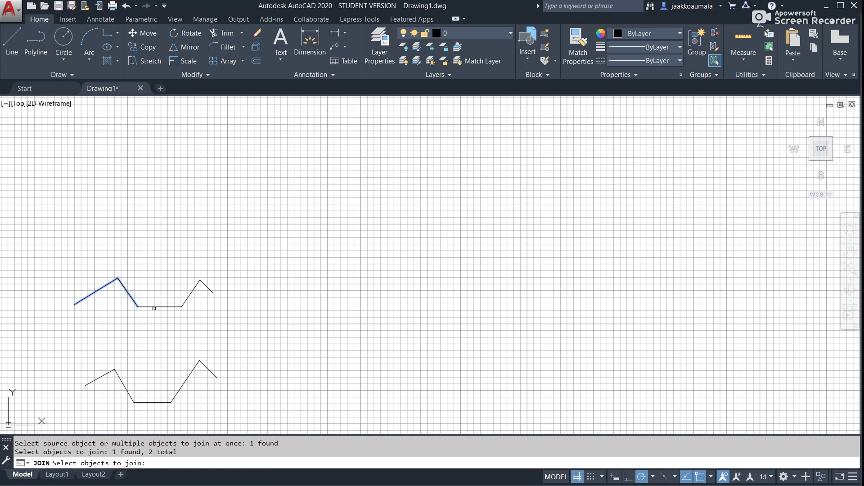
pyautogui.click(155, 307)
pyautogui.click(189, 297)
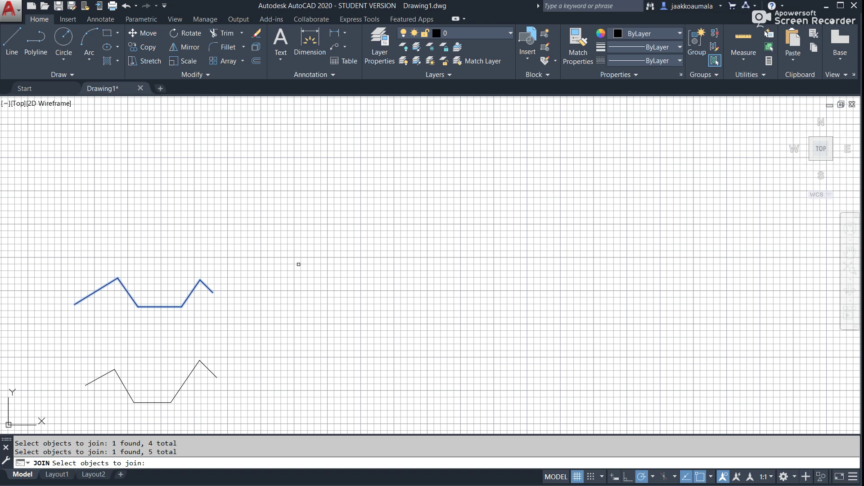
pyautogui.press('Return')
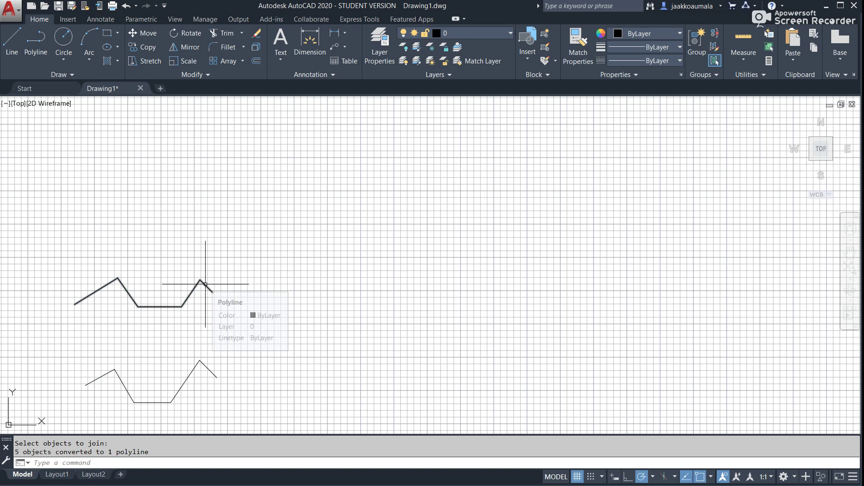
pyautogui.click(204, 284)
pyautogui.press('Escape')
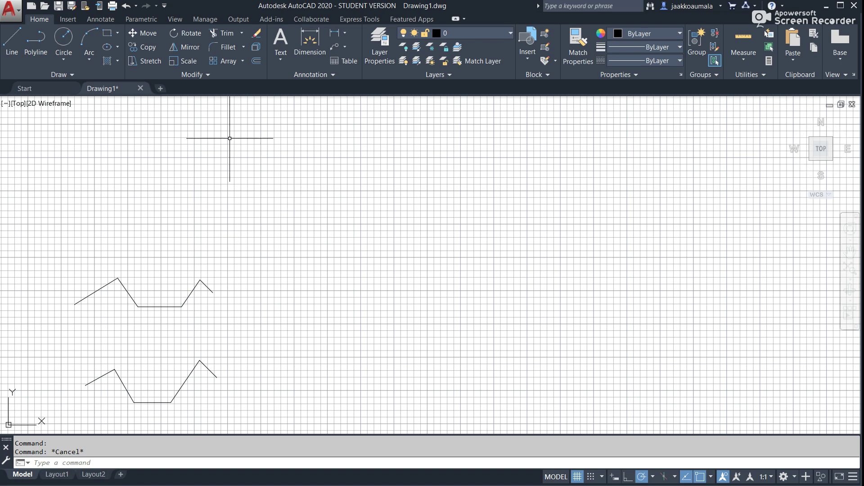
# Step: Explode the upper zigzag polyline into separate lines
pyautogui.click(205, 78)
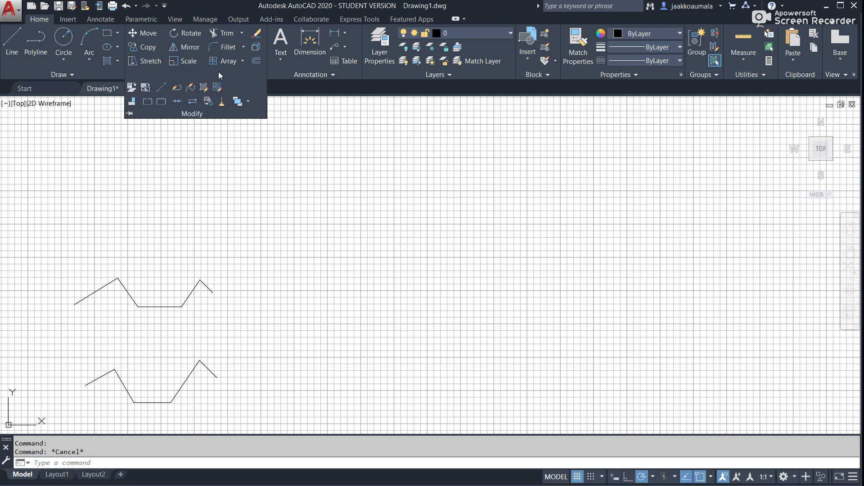
pyautogui.click(258, 49)
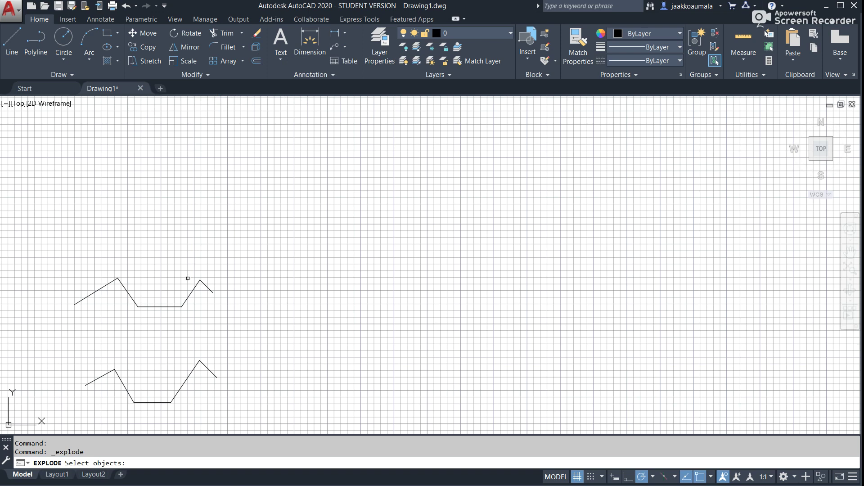
pyautogui.click(192, 290)
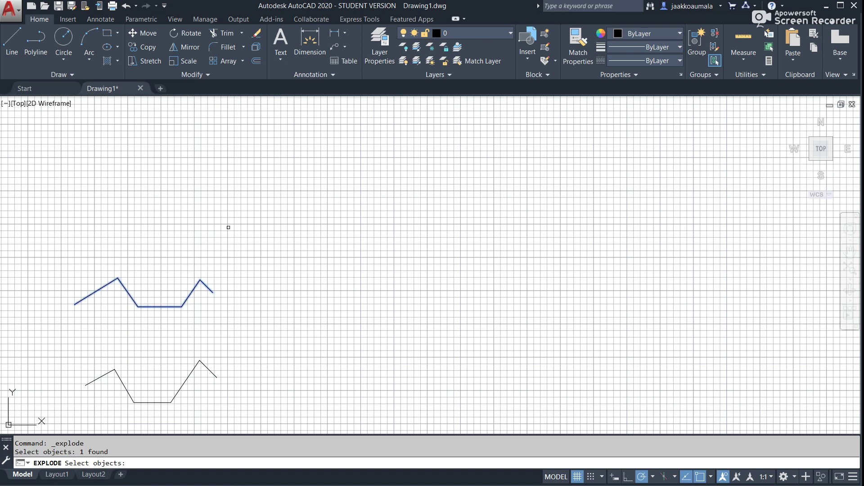
pyautogui.press('Return')
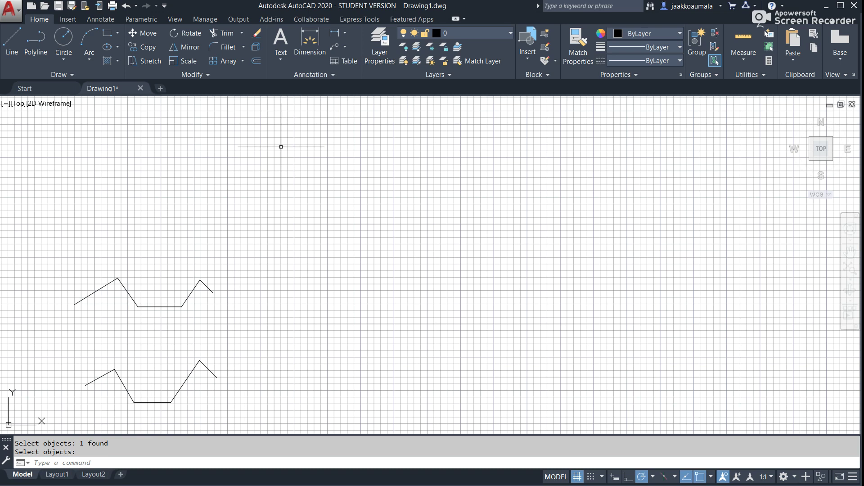
# Step: Select the lower zigzag polyline and explode it as well
pyautogui.click(258, 47)
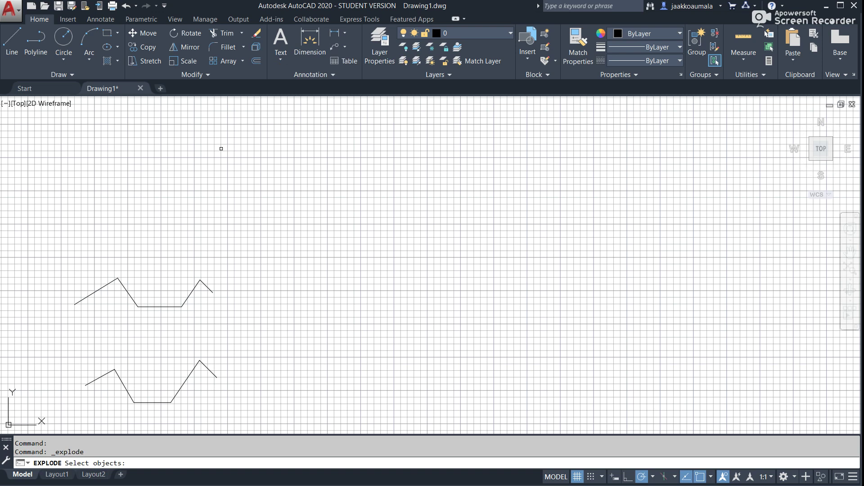
pyautogui.press('Escape')
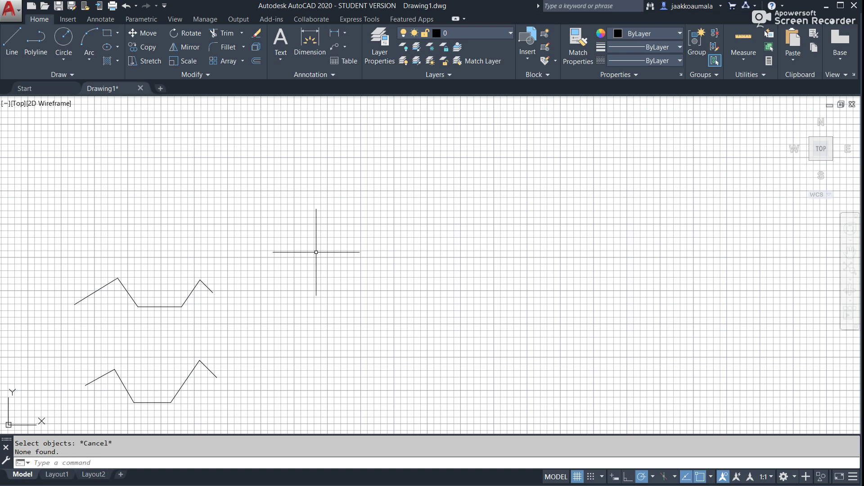
pyautogui.click(208, 369)
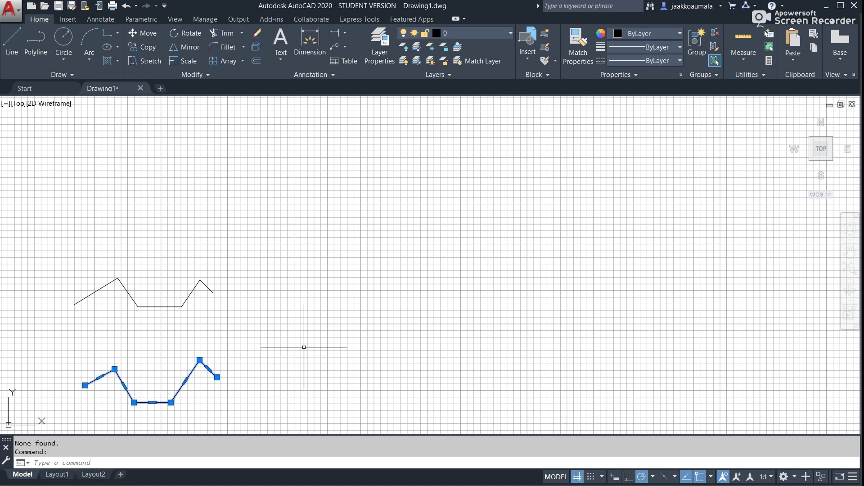
pyautogui.click(256, 48)
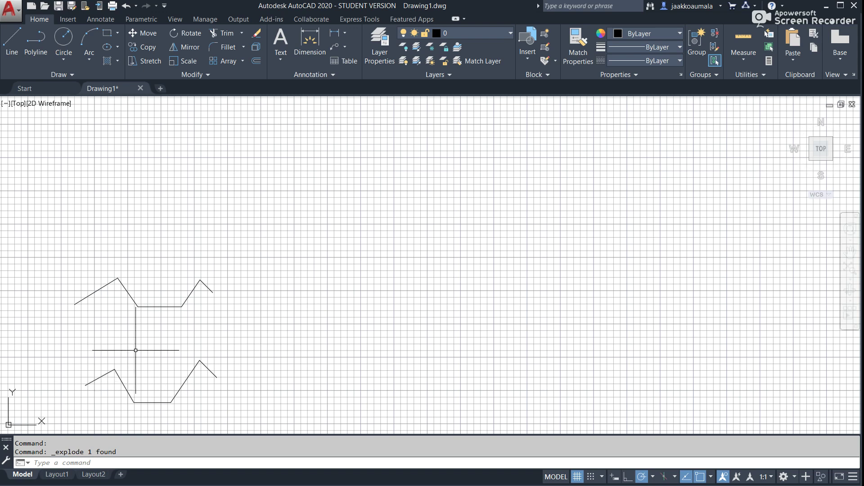
# Step: JOIN a window selection of both zigzags, turning the 10 lines into 2 polylines
pyautogui.write('j')
pyautogui.press('Return')
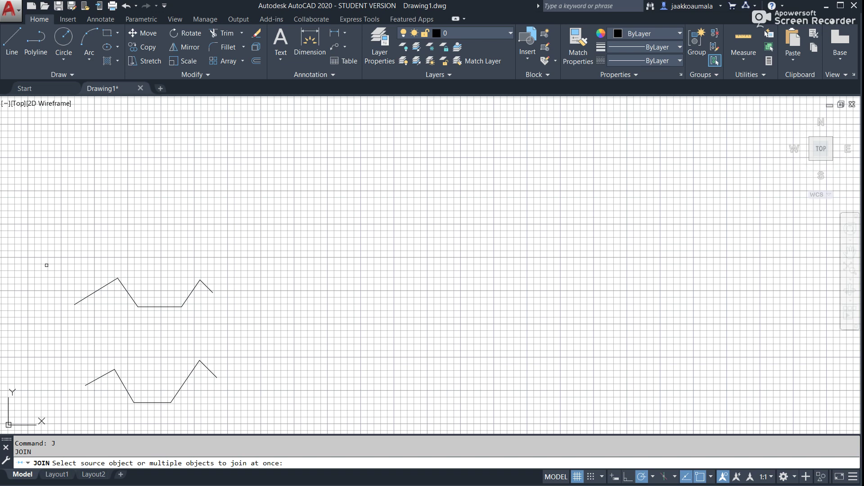
pyautogui.click(49, 247)
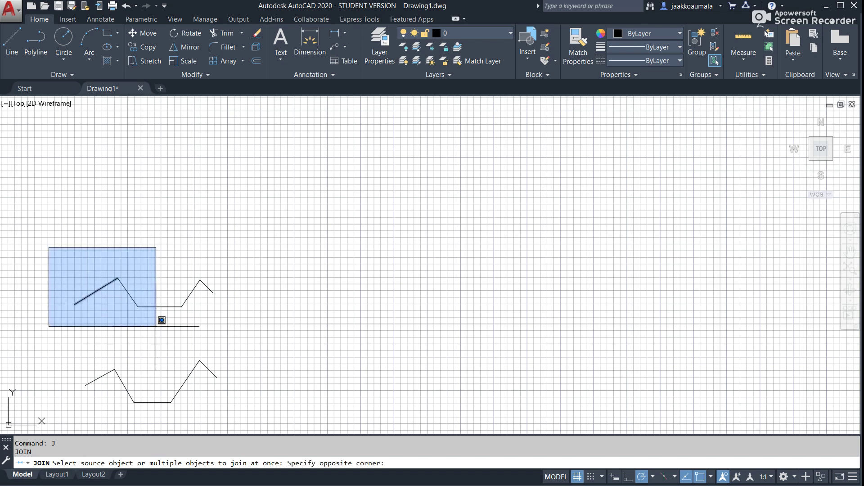
pyautogui.click(257, 412)
pyautogui.press('Return')
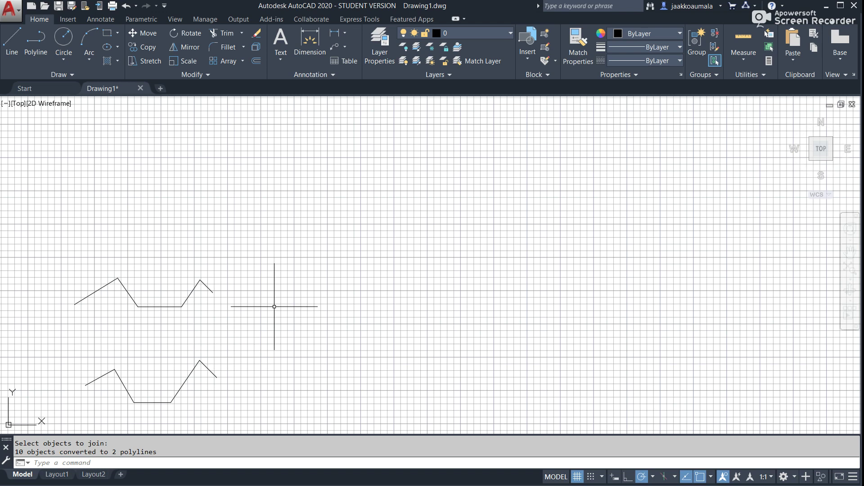
pyautogui.write('L')
pyautogui.press('Return')
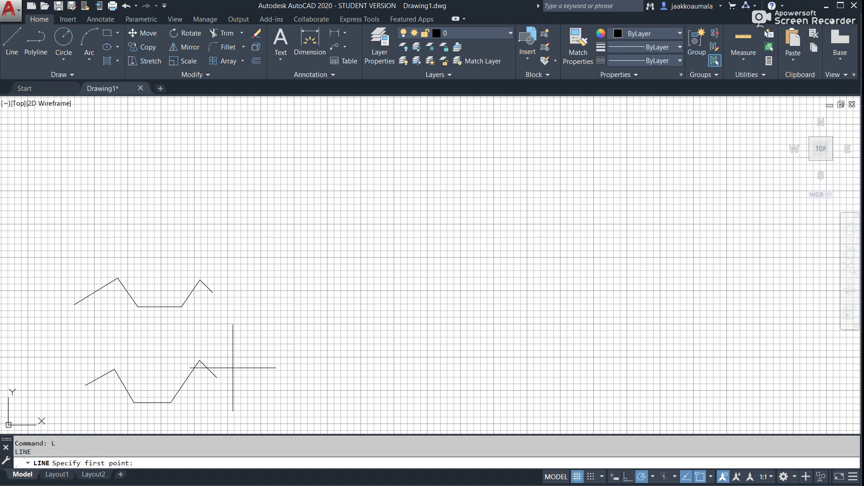
# Step: Draw a vertical line from the lower zigzag's right end to the upper zigzag's right end
pyautogui.click(216, 378)
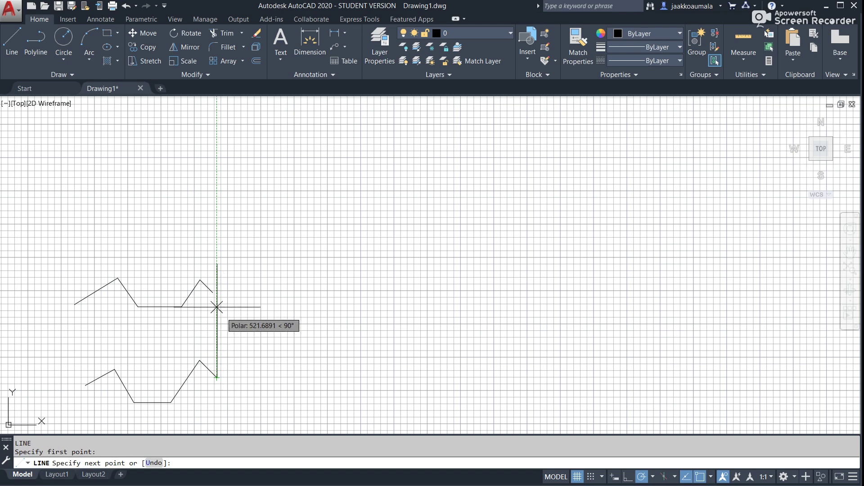
pyautogui.click(213, 293)
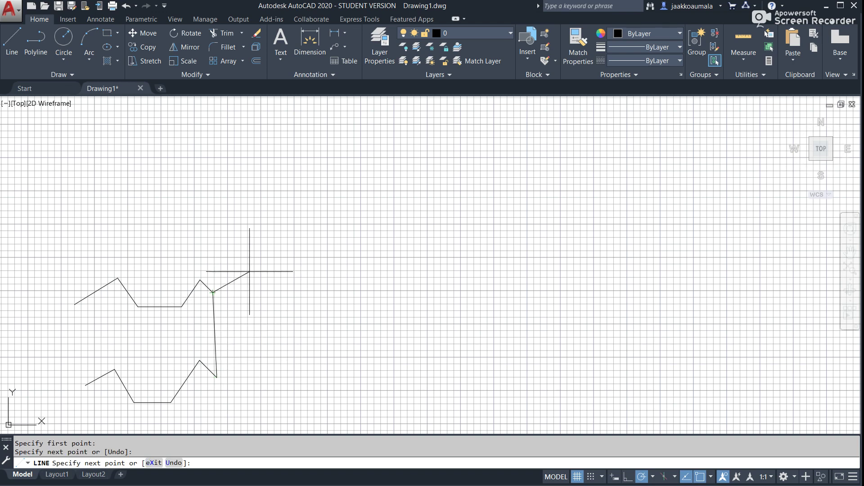
pyautogui.press('Escape')
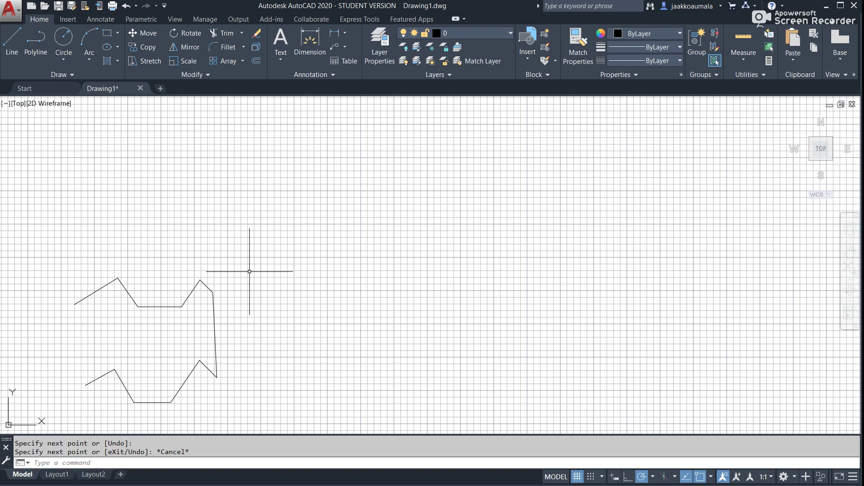
# Step: JOIN the upper zigzag, the connecting line and the lower zigzag into one polyline
pyautogui.write('j')
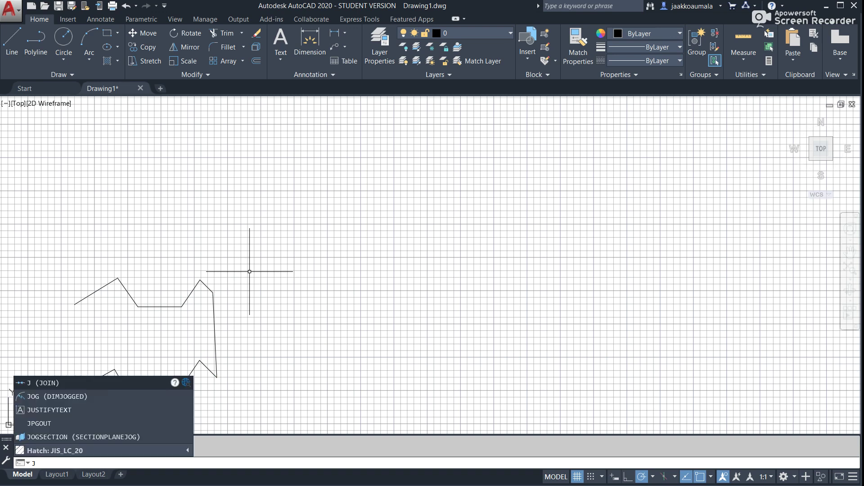
pyautogui.press('Return')
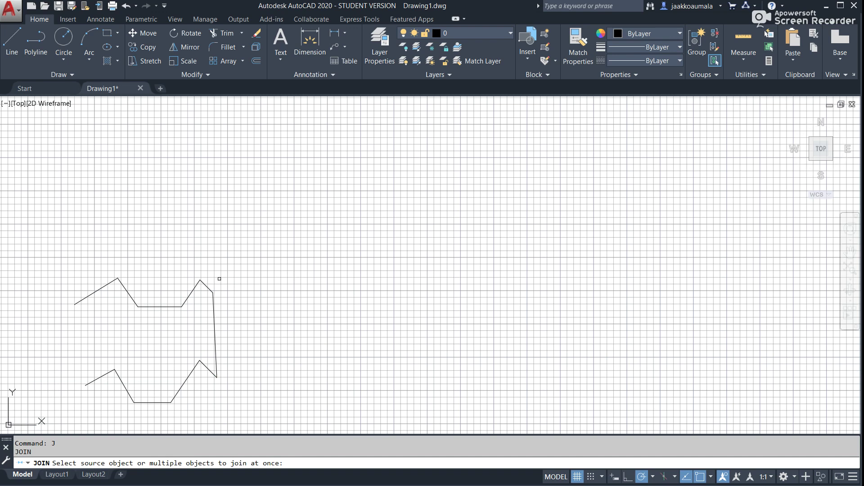
pyautogui.click(205, 283)
pyautogui.click(213, 297)
pyautogui.click(192, 371)
pyautogui.press('Return')
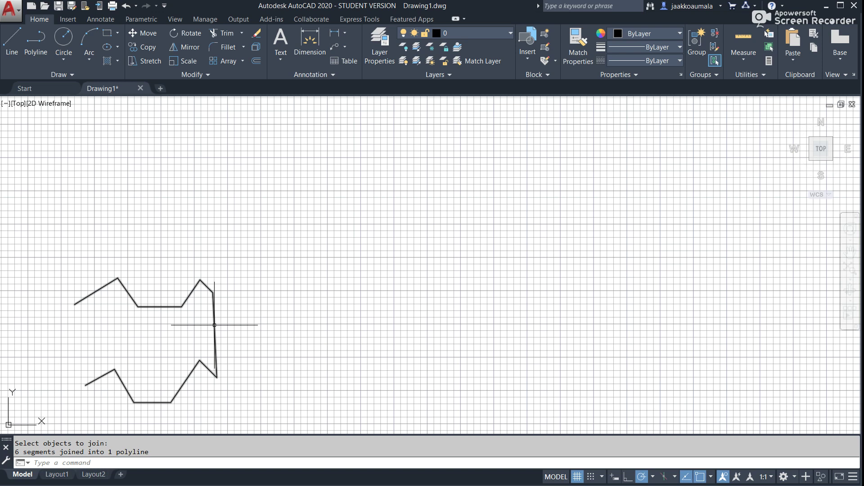
pyautogui.click(214, 325)
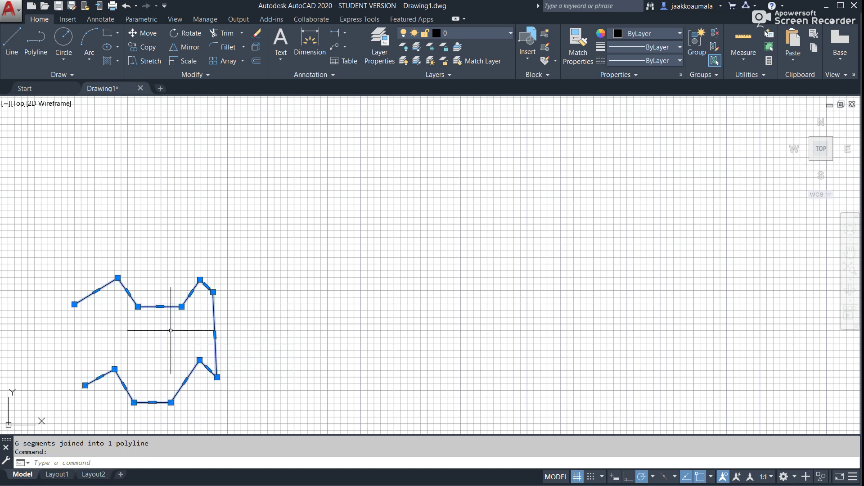
pyautogui.moveTo(160, 307)
pyautogui.moveTo(160, 325)
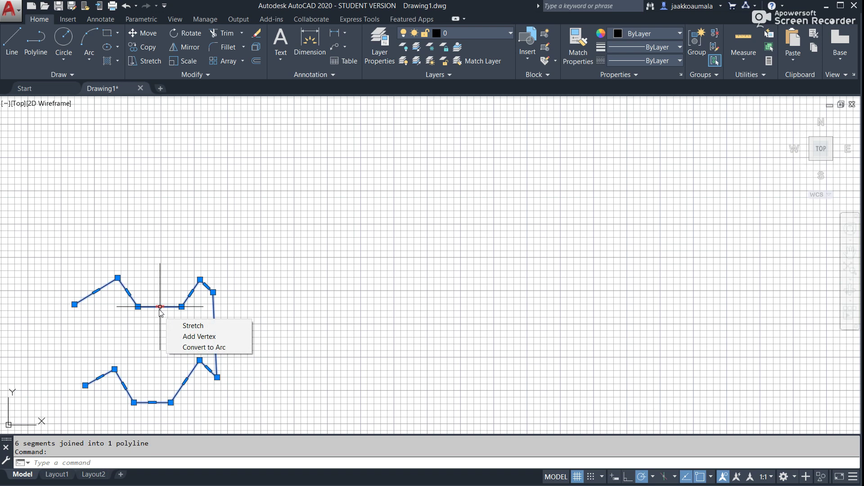
# Step: Grip-stretch the upper middle segment lower, then convert it and the right connector into arcs
pyautogui.click(160, 307)
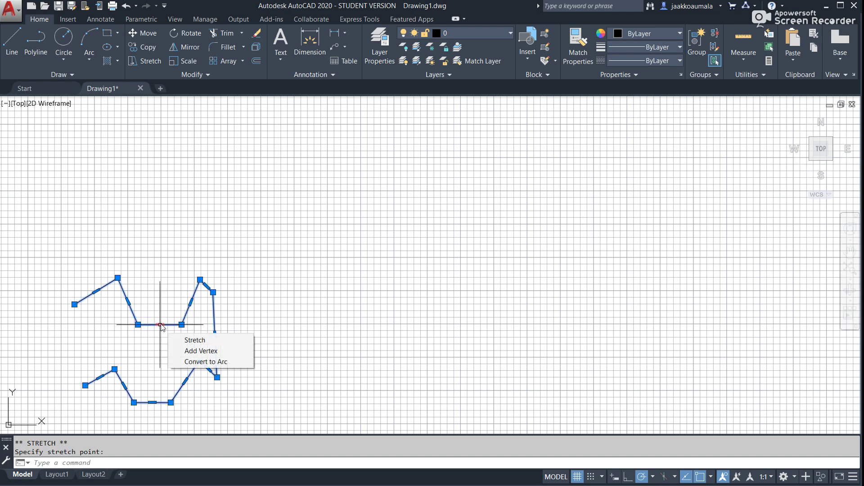
pyautogui.click(193, 361)
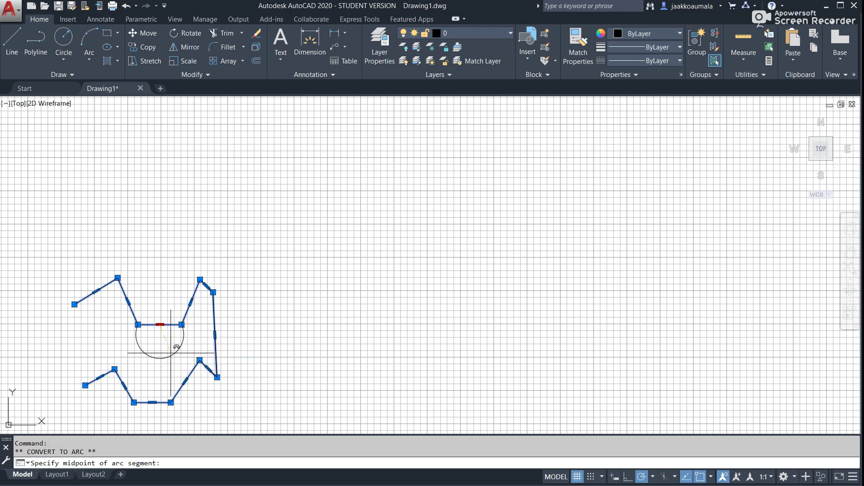
pyautogui.click(168, 315)
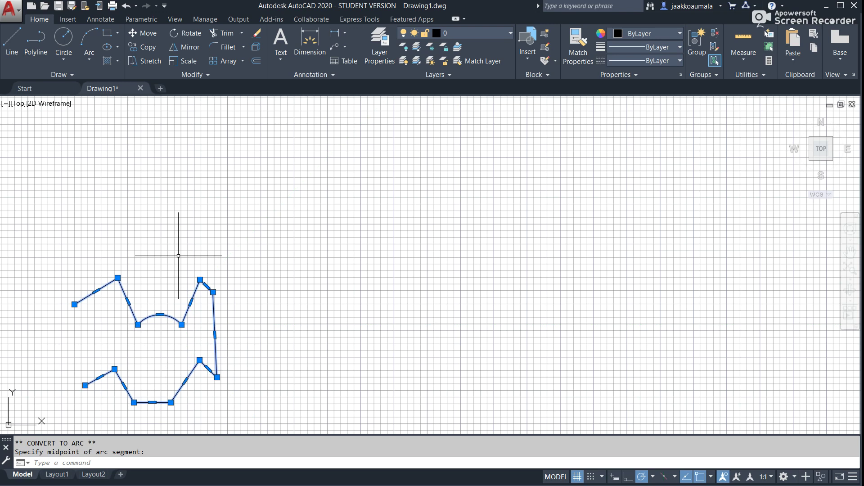
pyautogui.moveTo(215, 335)
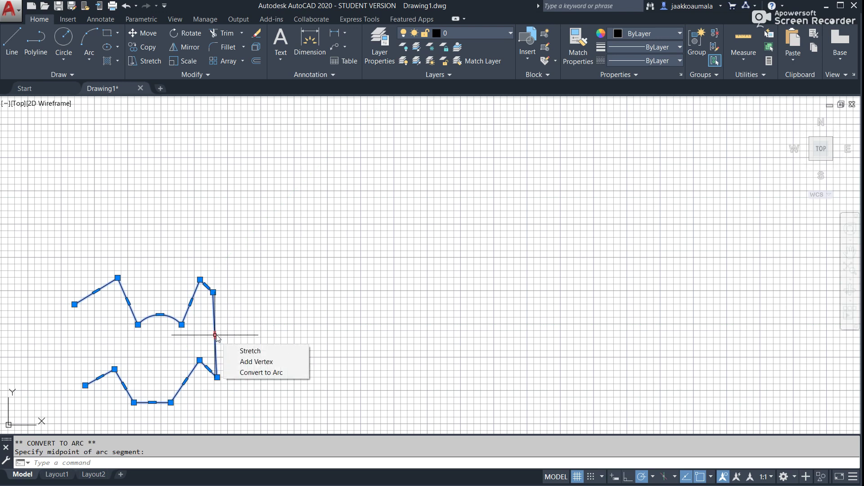
pyautogui.click(263, 372)
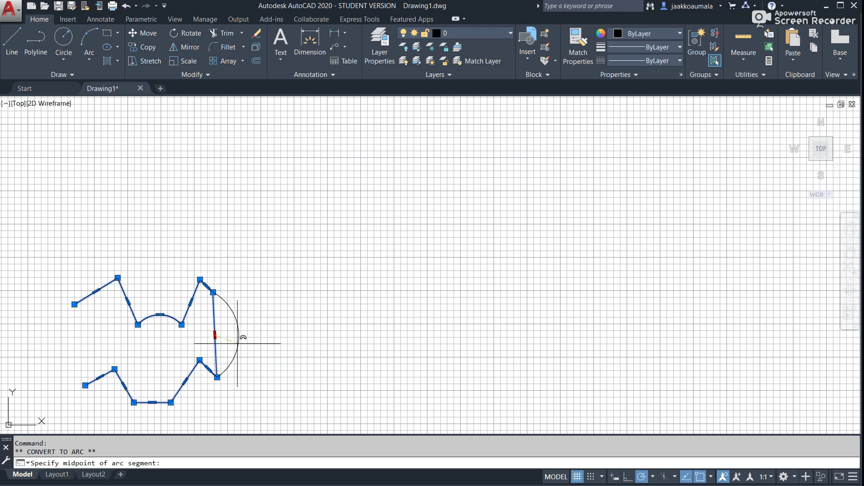
pyautogui.click(229, 334)
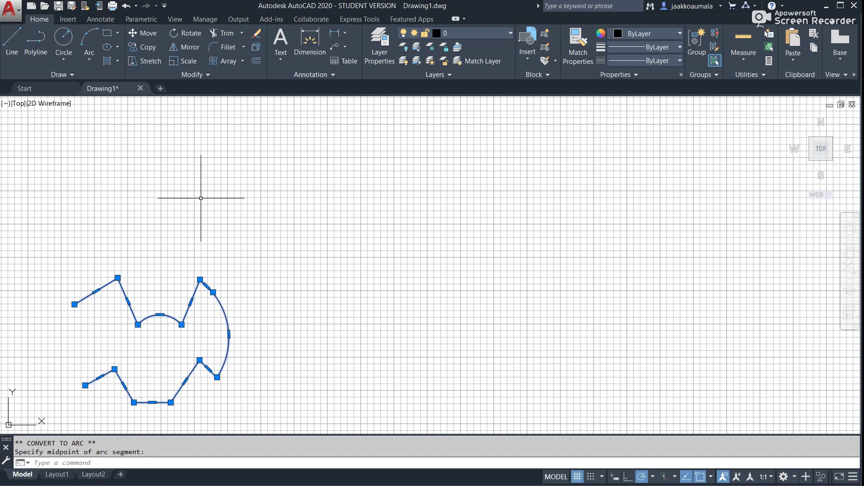
pyautogui.press('Escape')
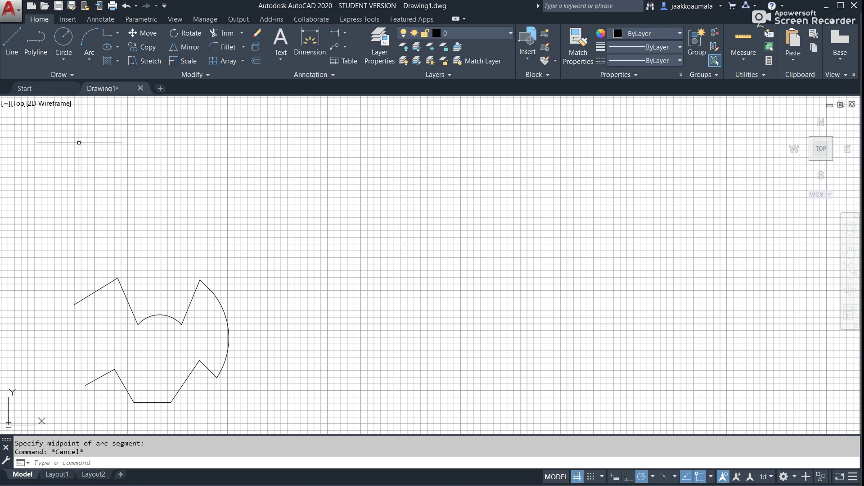
# Step: Start a new polyline near the top and add three arc segments to the right
pyautogui.click(48, 52)
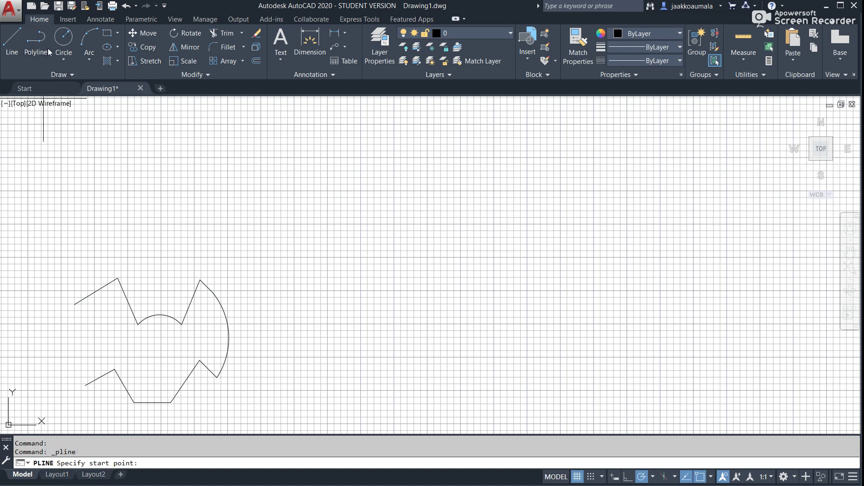
pyautogui.click(119, 206)
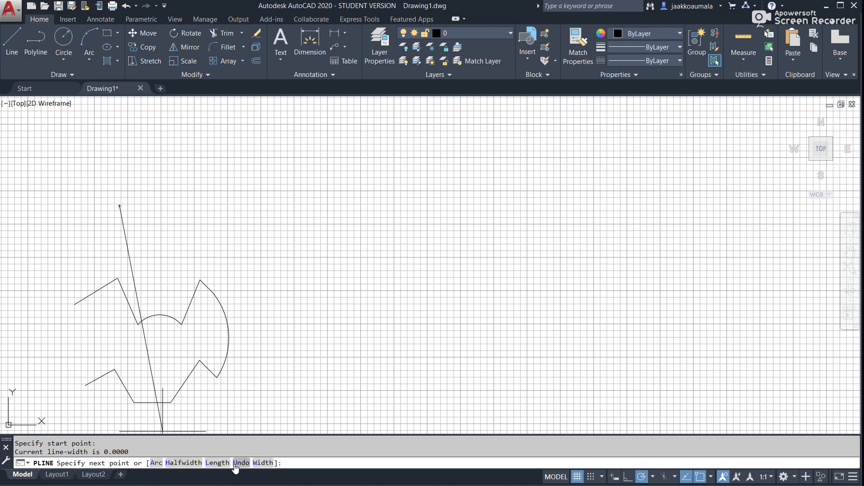
pyautogui.click(155, 464)
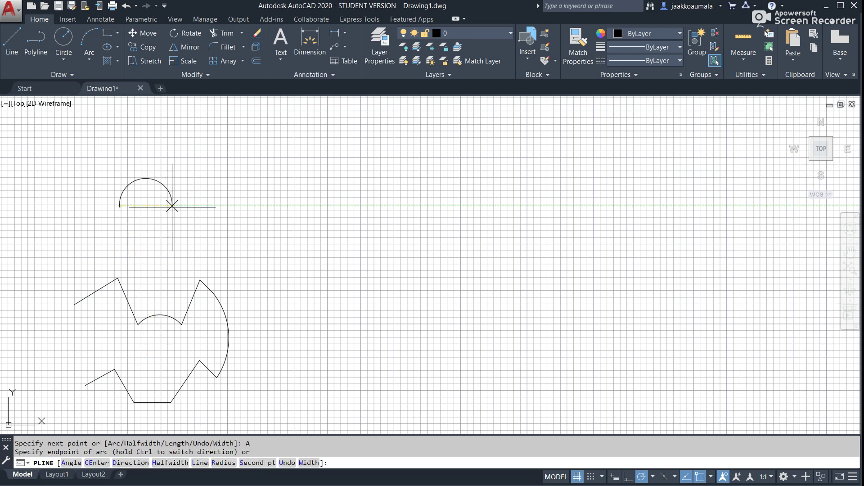
pyautogui.click(177, 204)
pyautogui.click(222, 205)
pyautogui.click(257, 205)
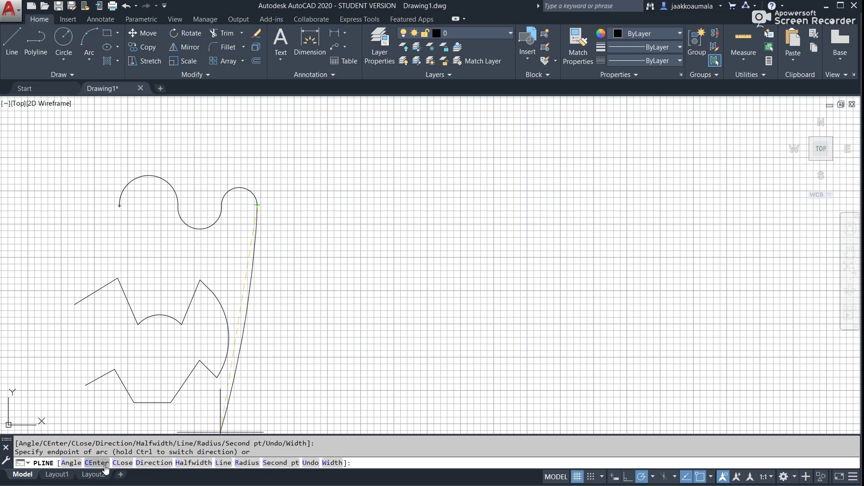
# Step: Add a short down-up straight zigzag, then two more arcs continuing the wave
pyautogui.click(224, 463)
pyautogui.click(317, 215)
pyautogui.click(333, 198)
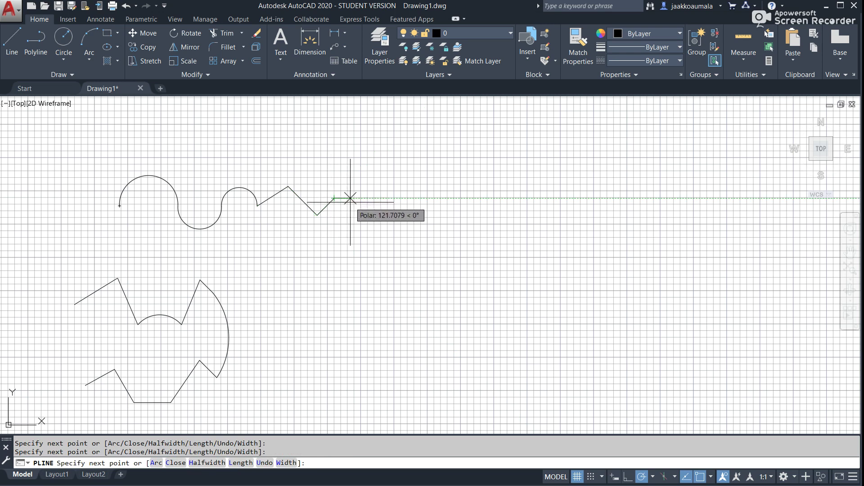
pyautogui.click(156, 462)
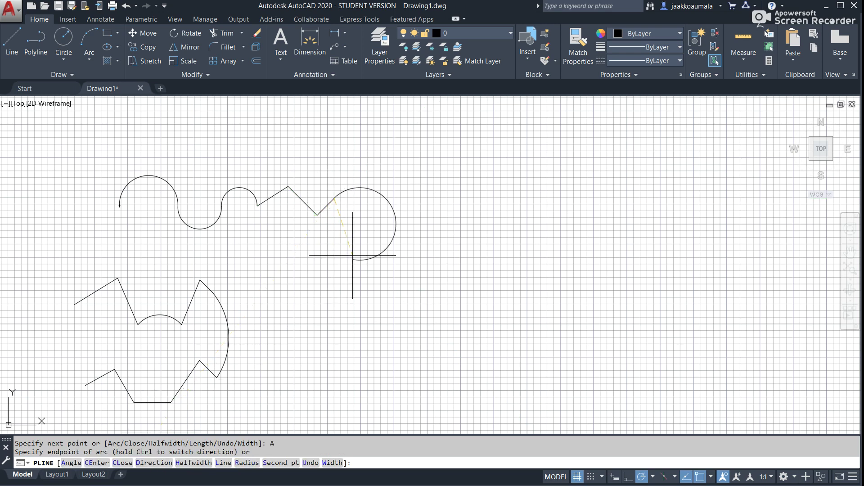
pyautogui.click(377, 211)
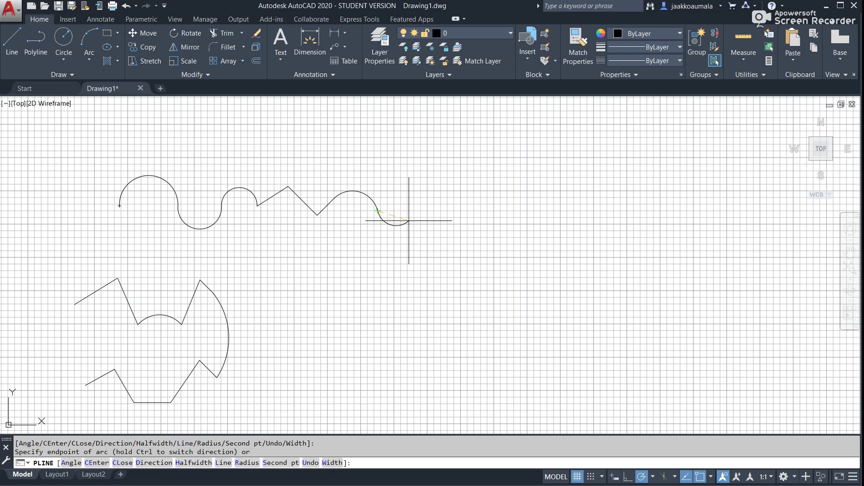
pyautogui.click(413, 211)
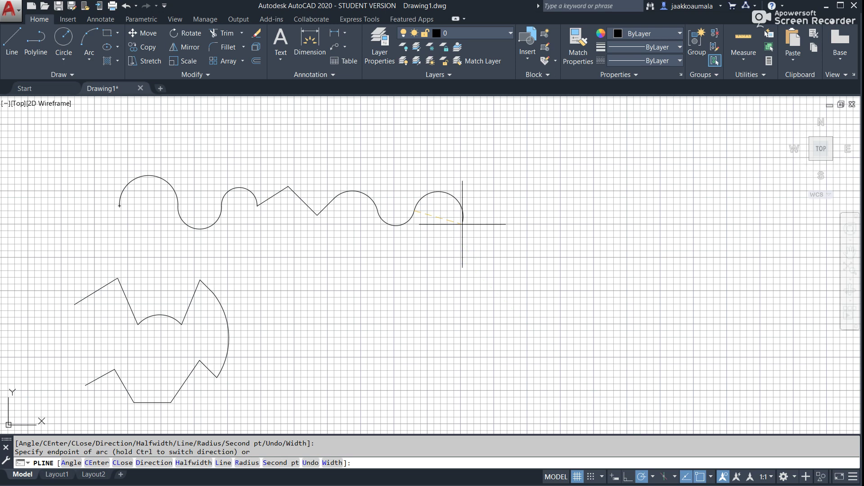
pyautogui.click(153, 463)
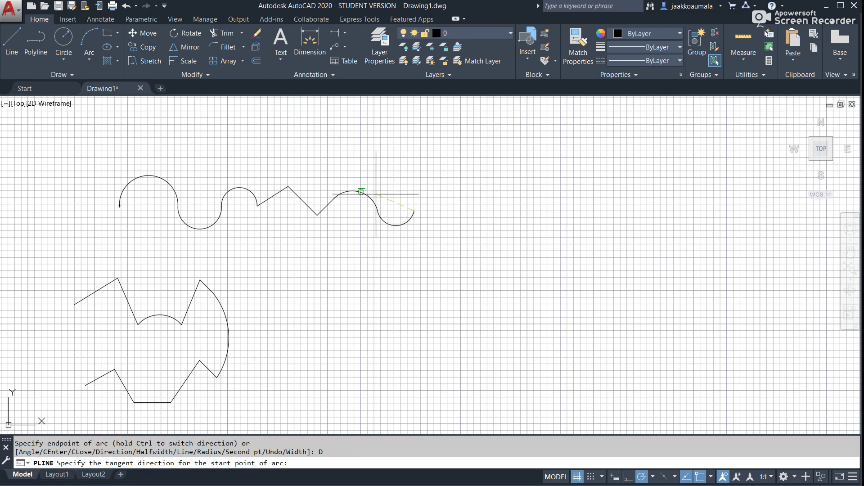
# Step: End the wavy polyline with a small curled-back arc set by direction, then return to line segments
pyautogui.click(389, 209)
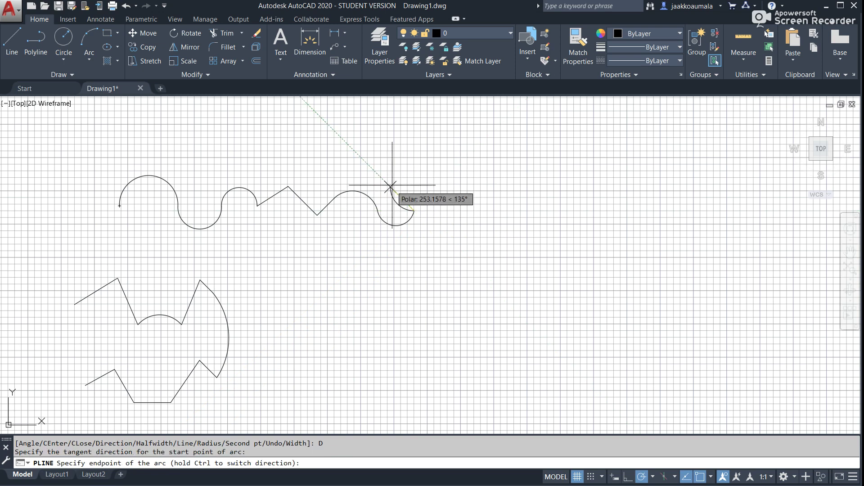
pyautogui.click(414, 179)
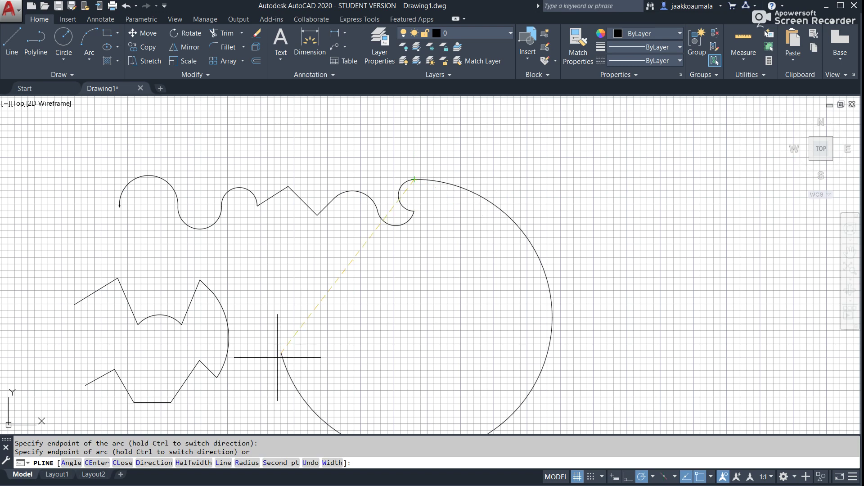
pyautogui.click(223, 463)
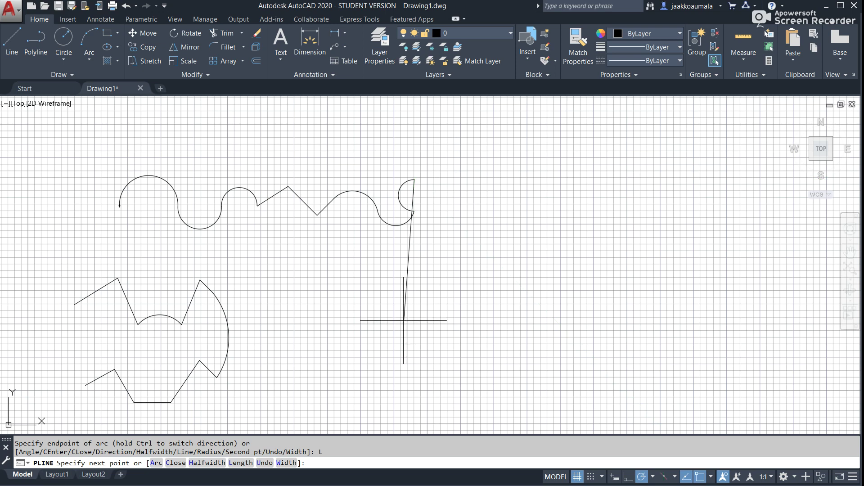
pyautogui.click(287, 464)
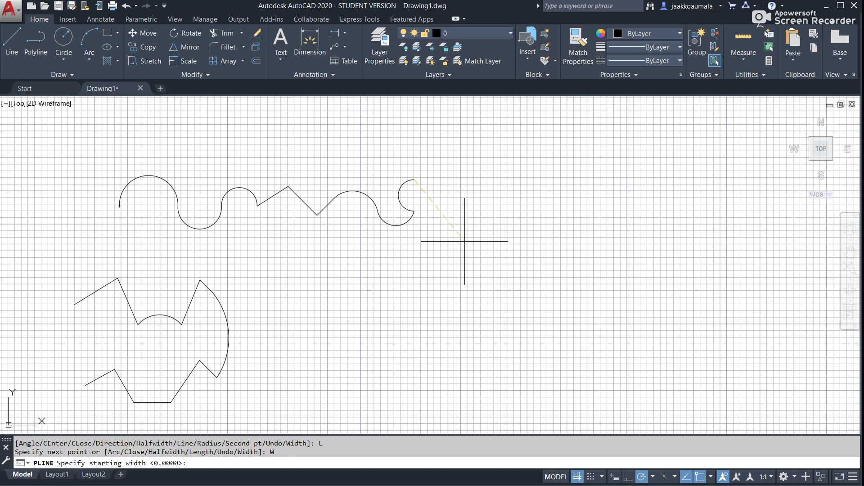
# Step: Draw a thick polyline segment widening from 20 to 50
pyautogui.write('20')
pyautogui.press('Return')
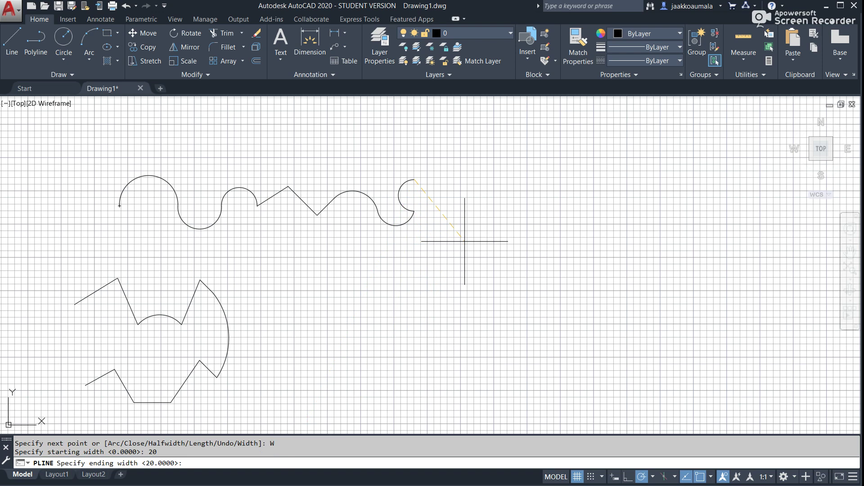
pyautogui.write('50')
pyautogui.press('Return')
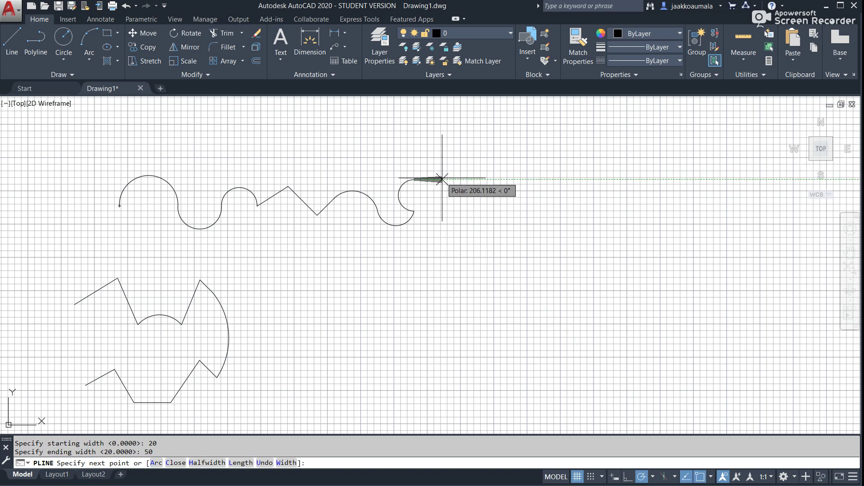
pyautogui.click(445, 179)
# Step: Add another thick straight segment, then two thick arcs curling into an S
pyautogui.scroll(4, 447, 179)
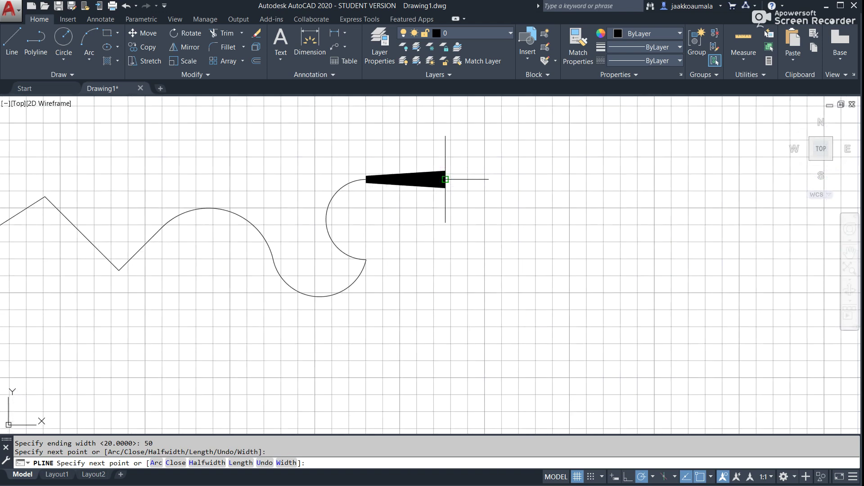
pyautogui.scroll(4, 446, 179)
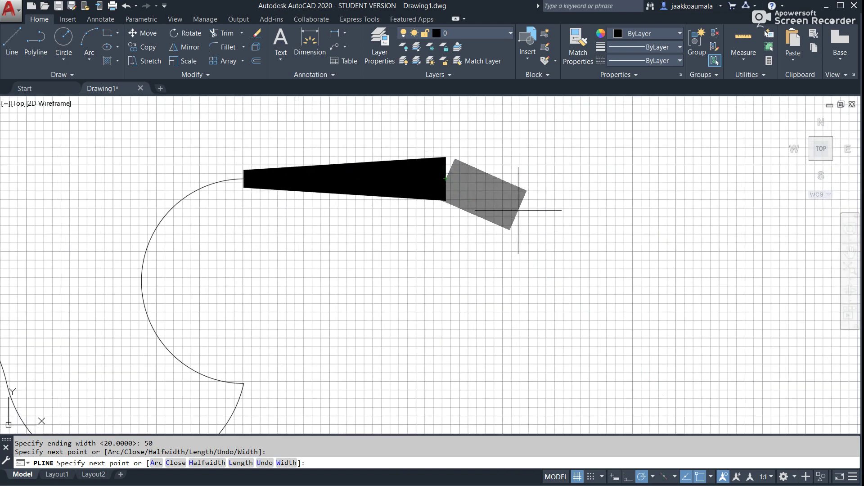
pyautogui.click(521, 209)
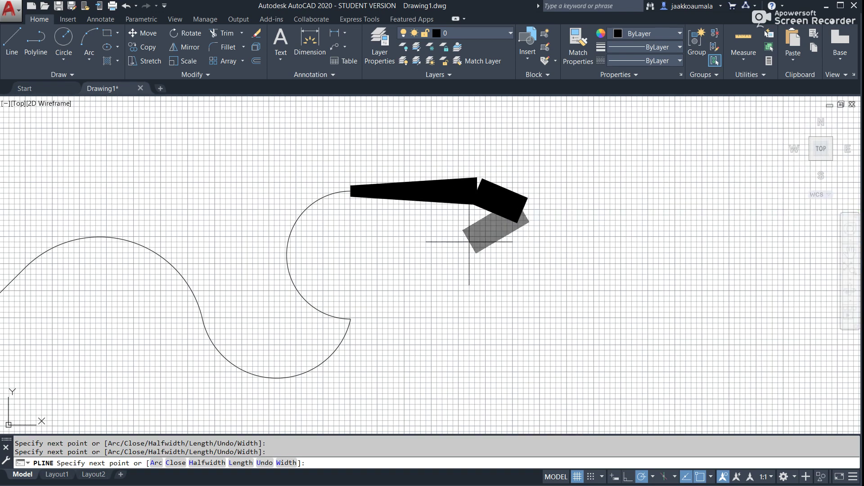
pyautogui.click(156, 462)
pyautogui.click(522, 284)
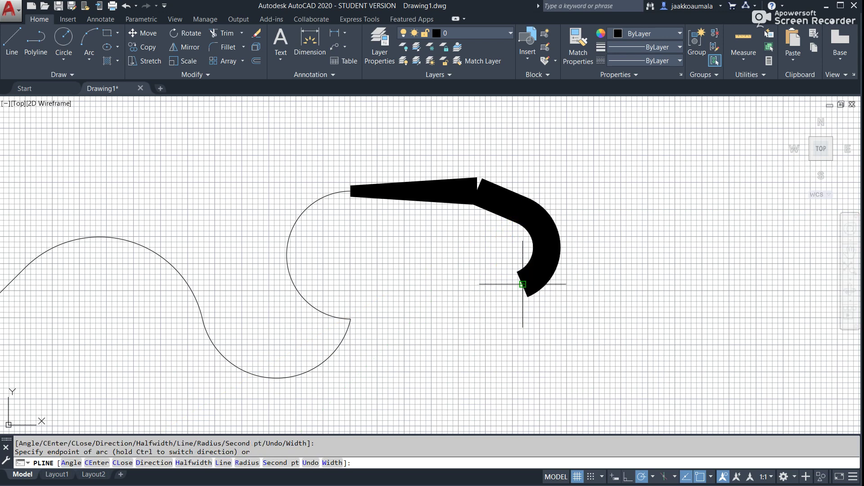
pyautogui.click(576, 322)
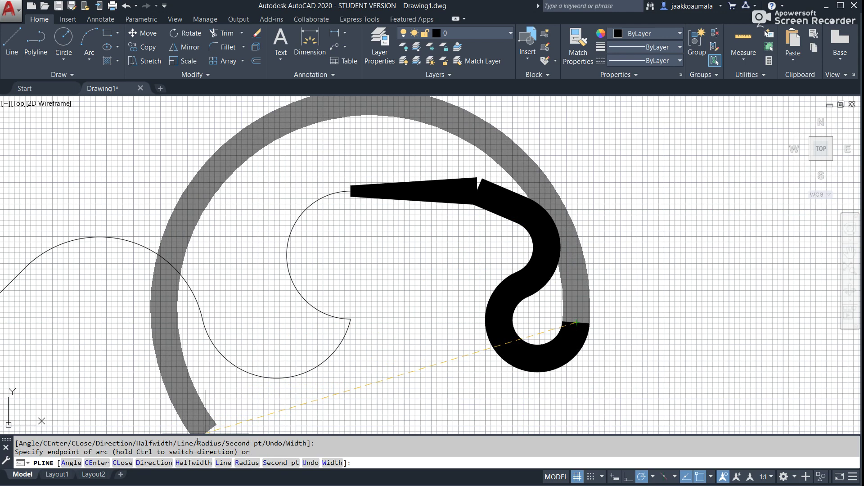
# Step: Taper the final arc from width 50 to 0 and end the polyline
pyautogui.write('W')
pyautogui.press('Return')
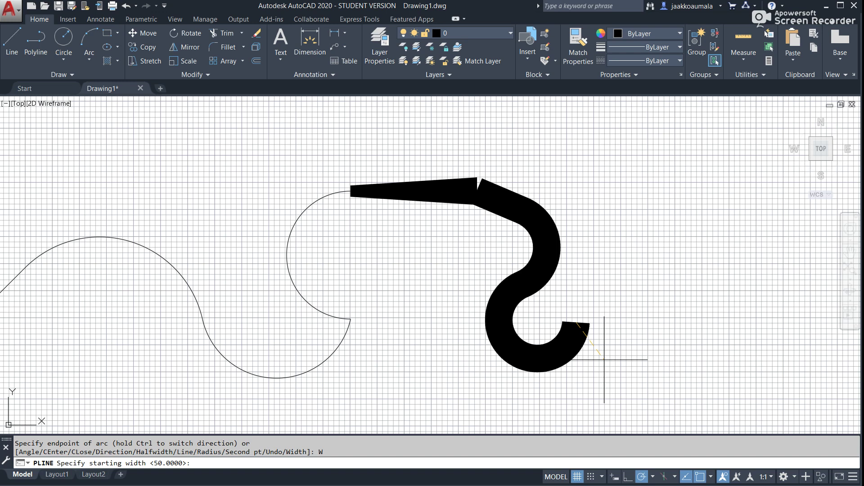
pyautogui.press('Return')
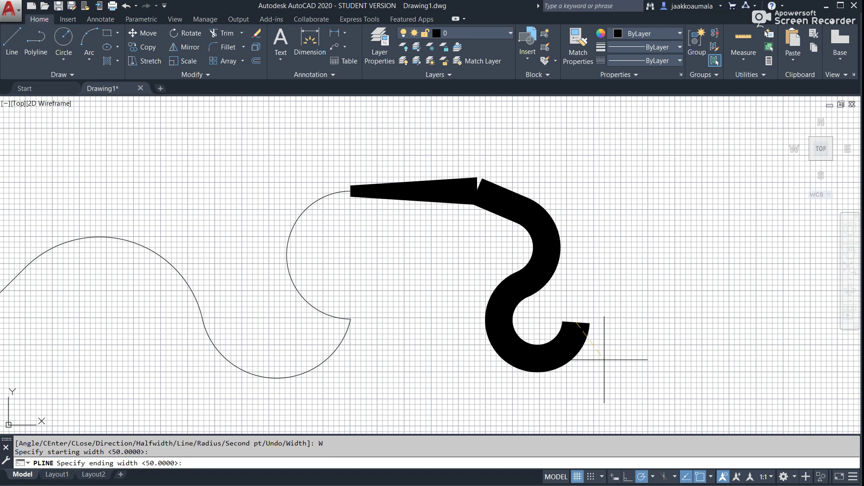
pyautogui.write('0')
pyautogui.press('Return')
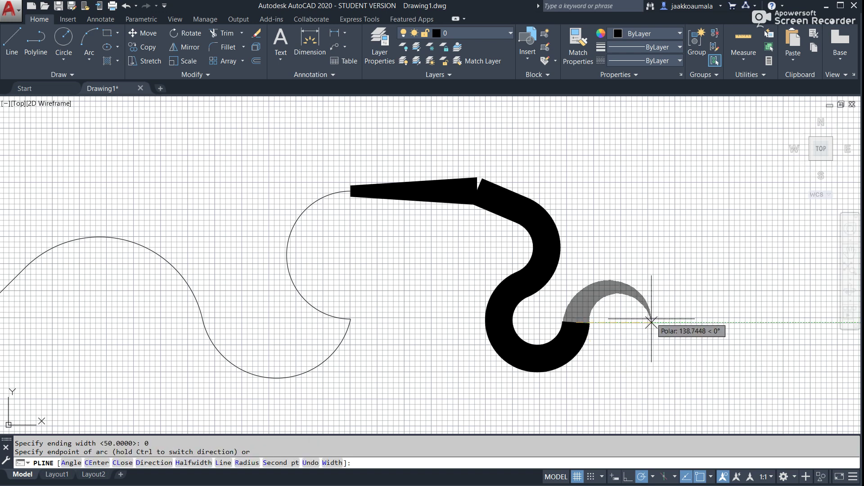
pyautogui.click(654, 322)
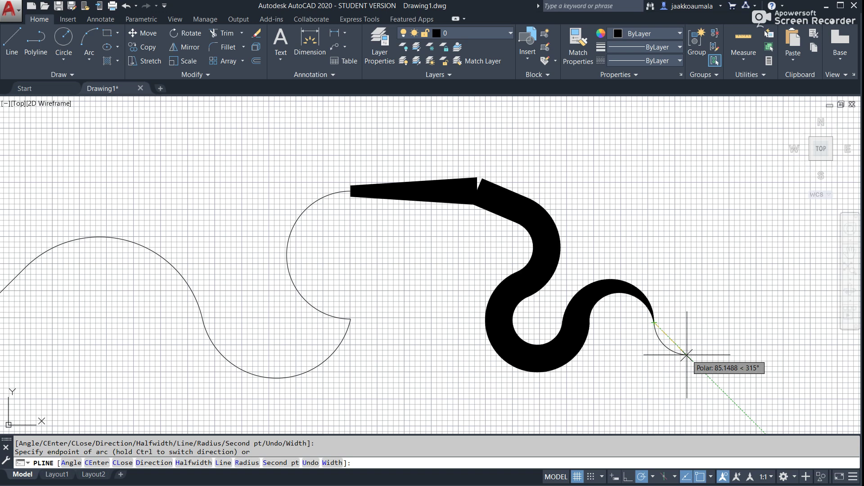
pyautogui.press('Escape')
pyautogui.scroll(-4, 725, 196)
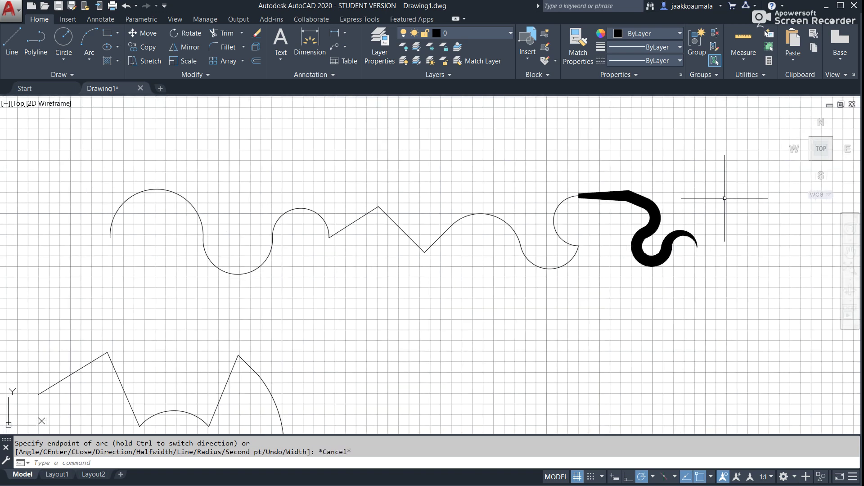
pyautogui.click(569, 197)
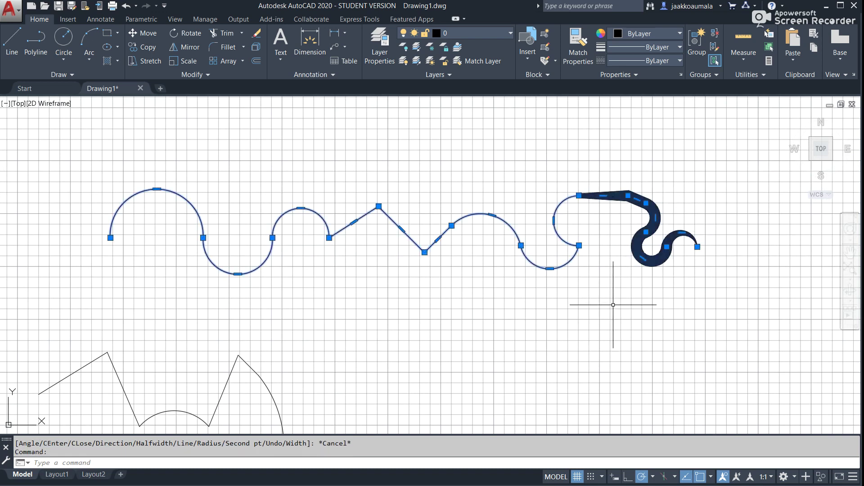
pyautogui.press('Escape')
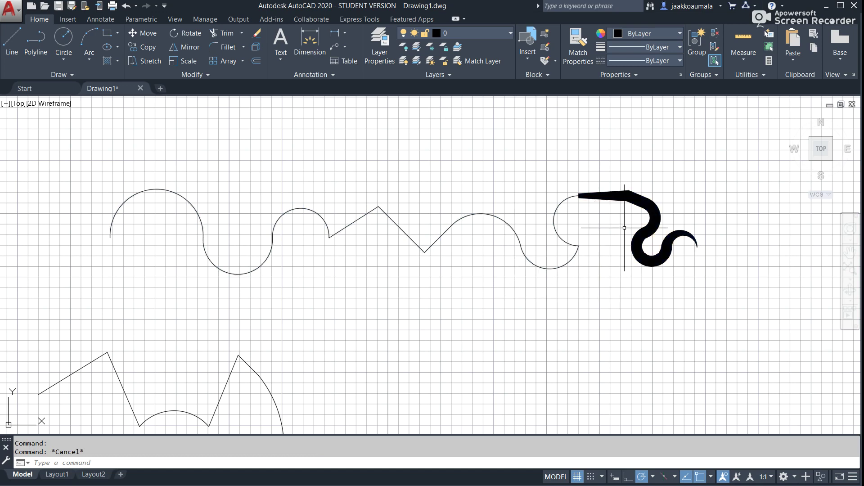
pyautogui.click(557, 268)
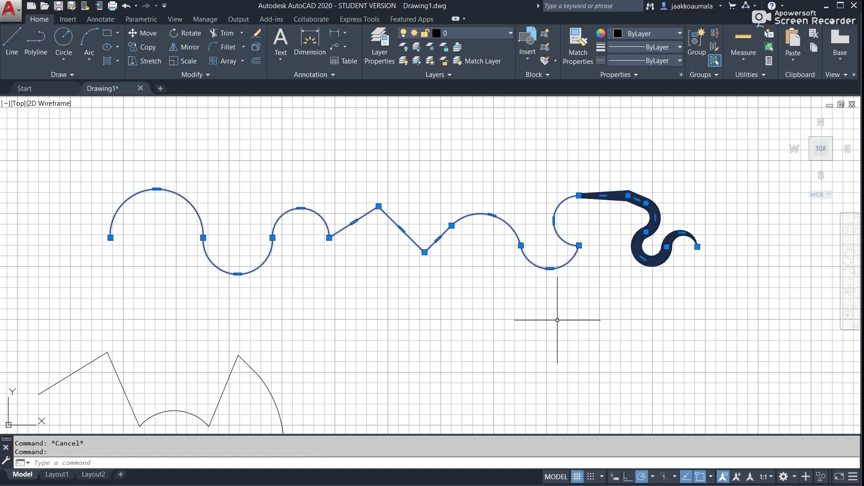
pyautogui.scroll(-4, 522, 327)
pyautogui.moveTo(511, 328)
pyautogui.mouseDown(button='middle')
pyautogui.moveTo(422, 299)
pyautogui.moveTo(480, 263)
pyautogui.mouseUp(button='middle')
pyautogui.scroll(2, 421, 298)
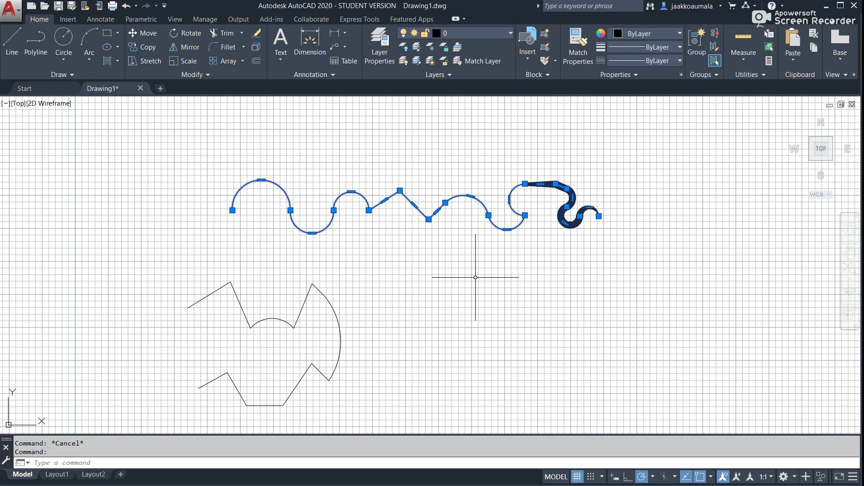
pyautogui.moveTo(475, 277); pyautogui.dragTo(364, 250, button='middle')
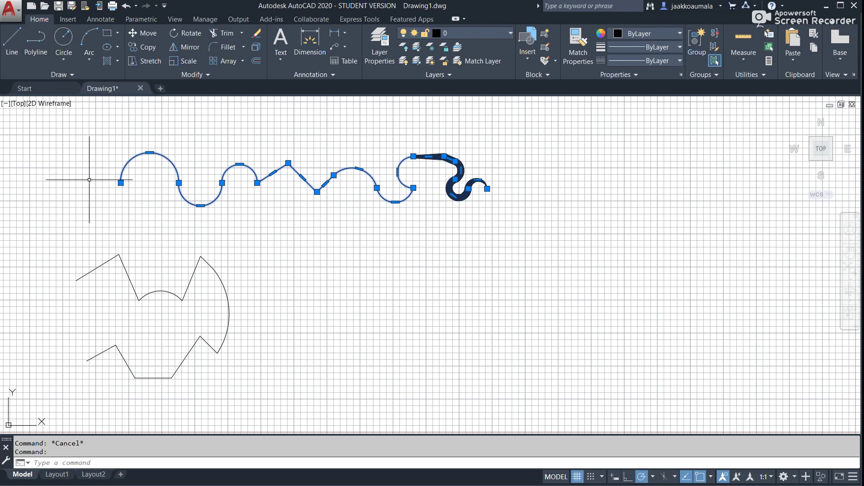
pyautogui.press('Escape')
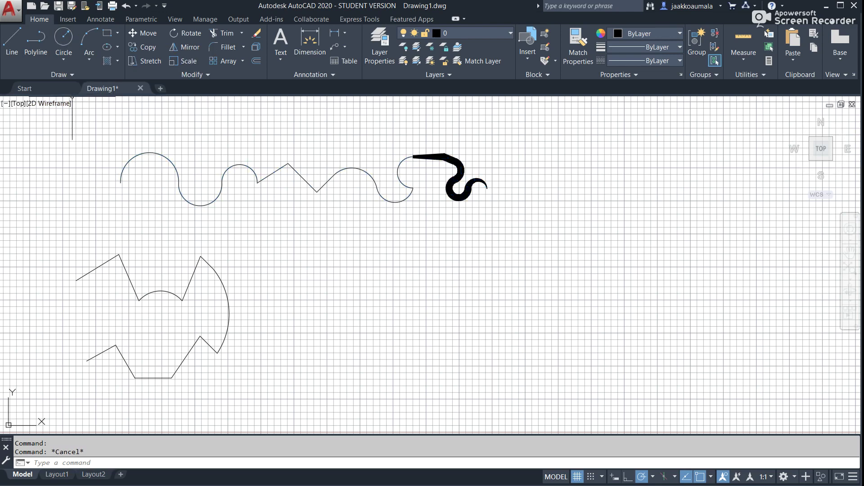
pyautogui.click(65, 63)
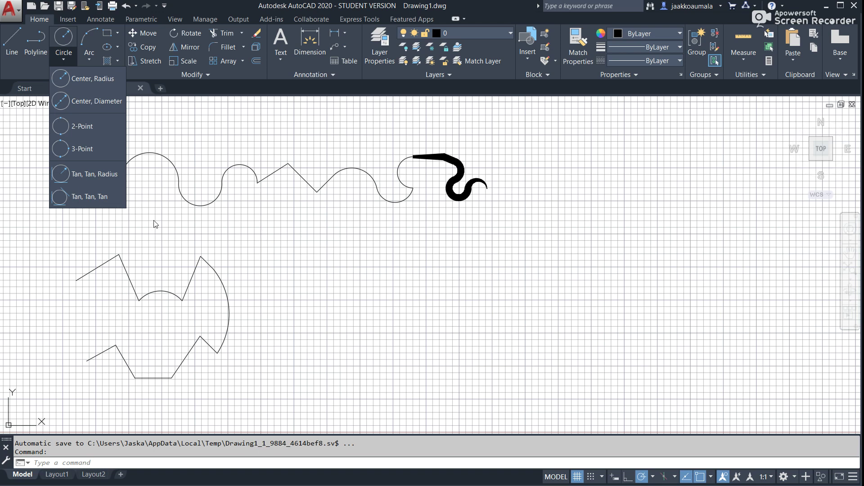
# Step: Dismiss the Circle options list without choosing a method
pyautogui.click(250, 227)
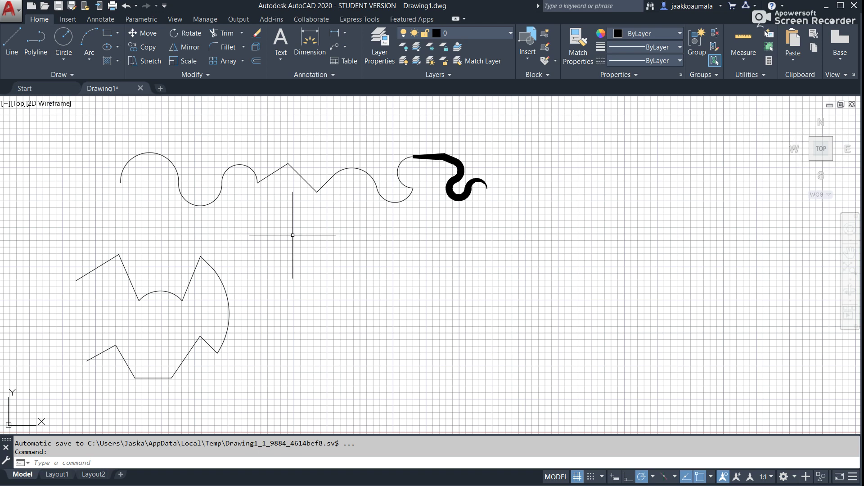
# Step: Start a circle with C, cancel it, and bring up the arc drawing methods
pyautogui.write('c')
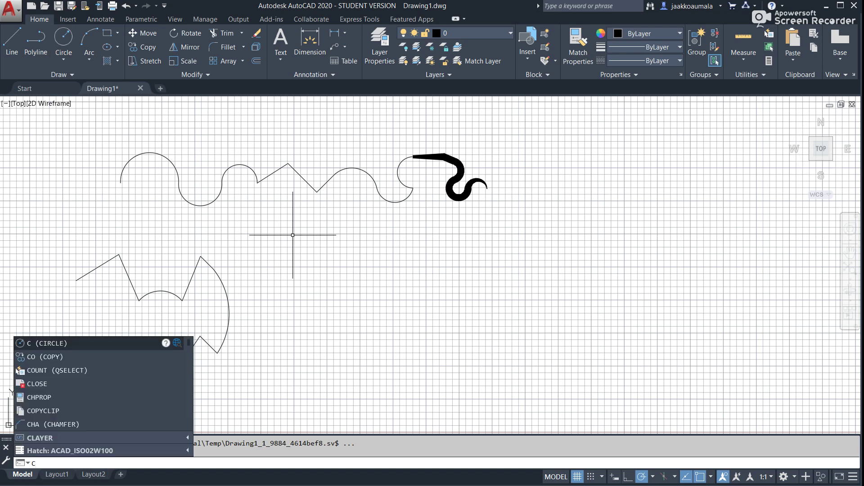
pyautogui.press('Return')
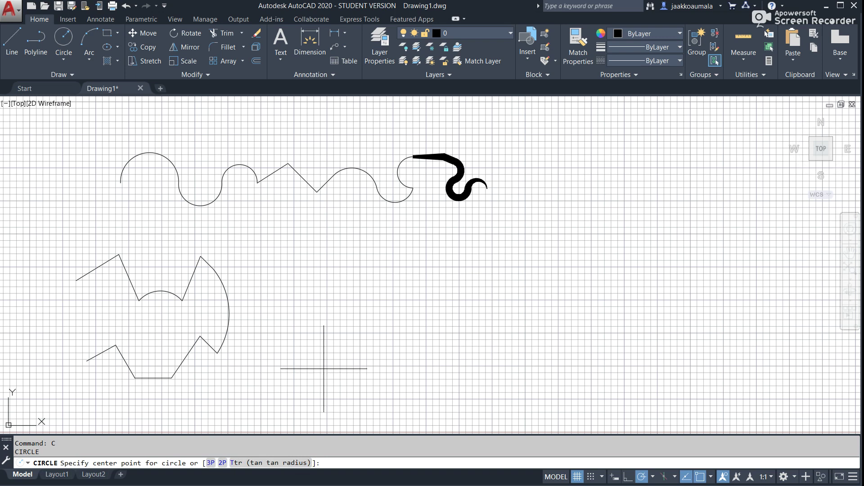
pyautogui.press('Escape')
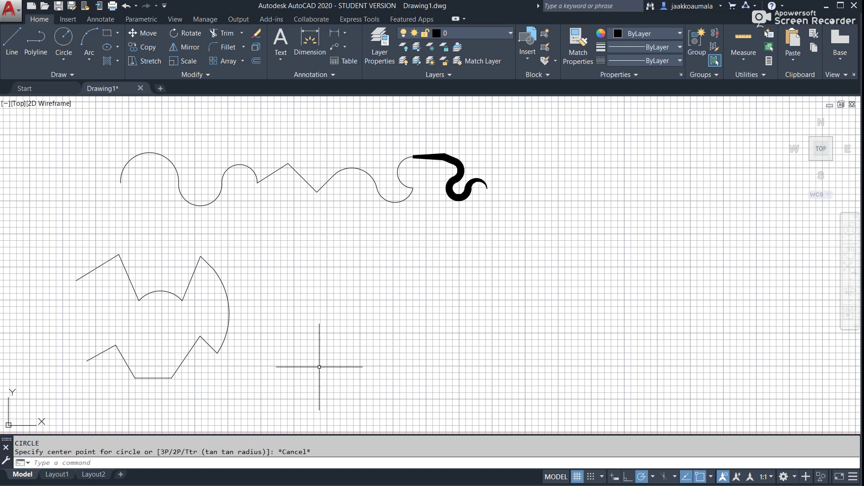
pyautogui.click(88, 64)
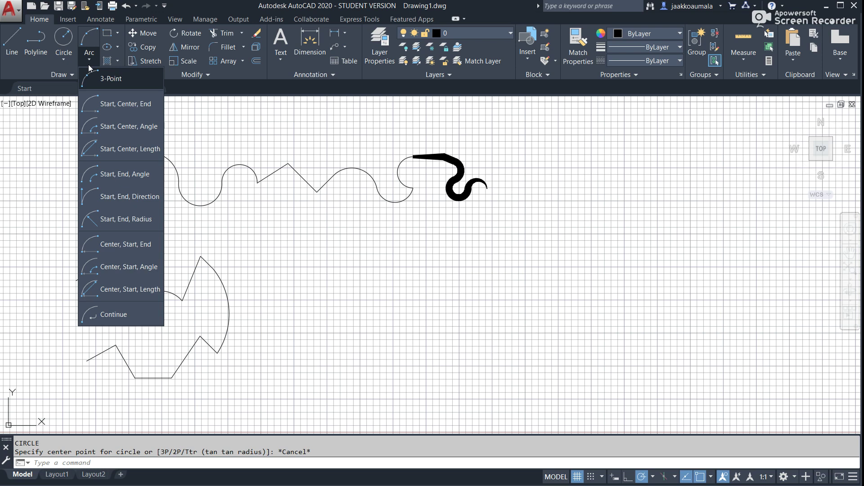
# Step: Draw a shallow three-point domed arc below the wavy curve
pyautogui.click(91, 39)
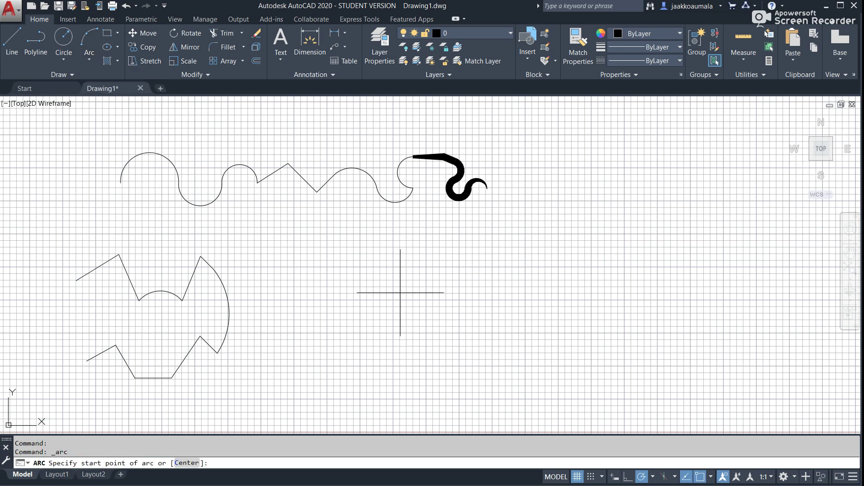
pyautogui.click(395, 306)
pyautogui.click(438, 276)
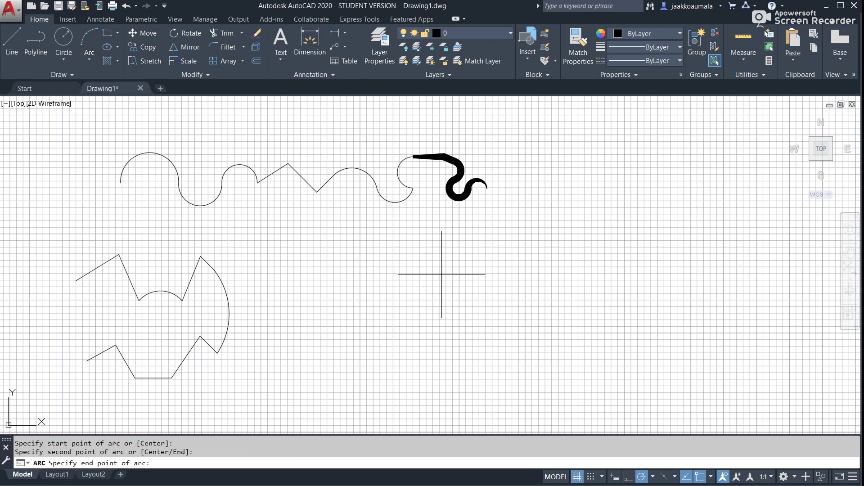
pyautogui.click(508, 298)
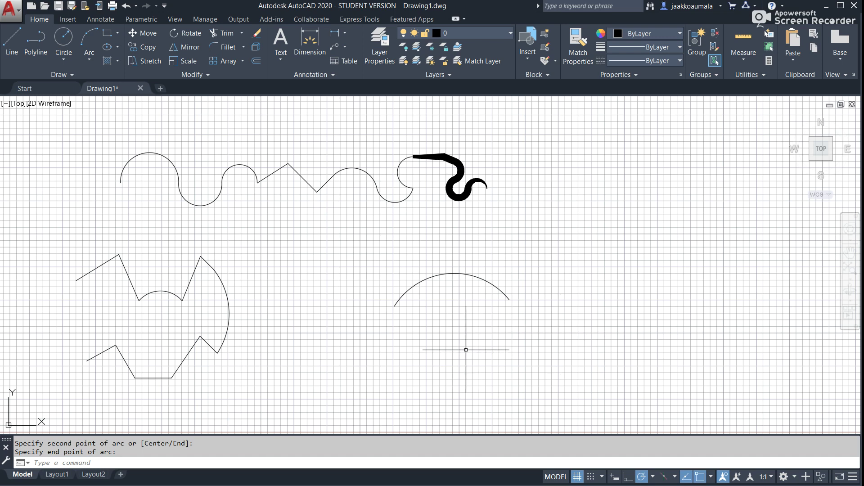
# Step: Draw a nearly circular arc beneath it from its centre, start and end points
pyautogui.press('Escape')
pyautogui.press('Return')
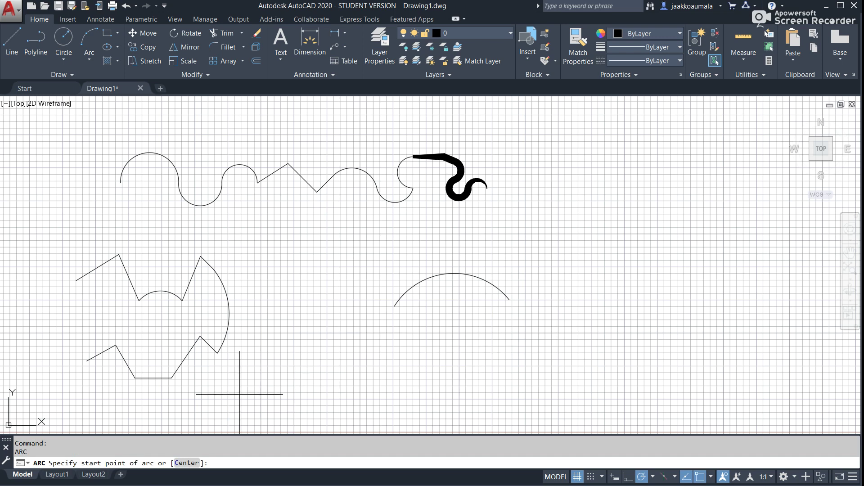
pyautogui.click(187, 463)
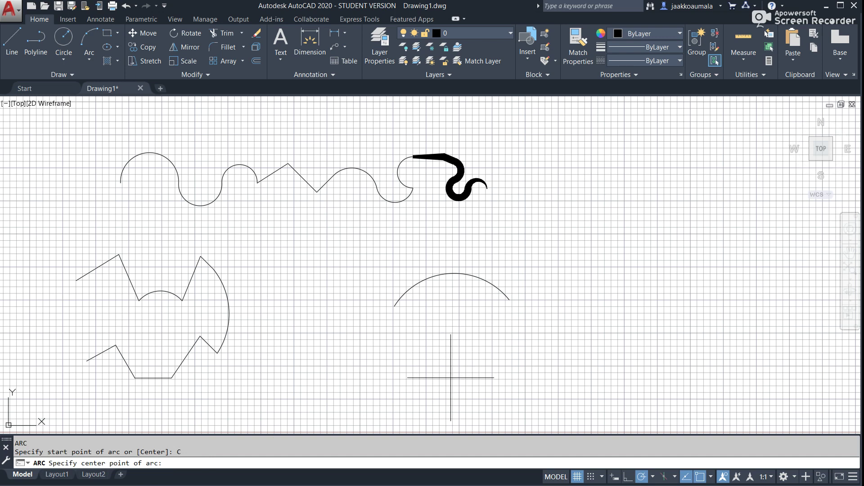
pyautogui.click(451, 378)
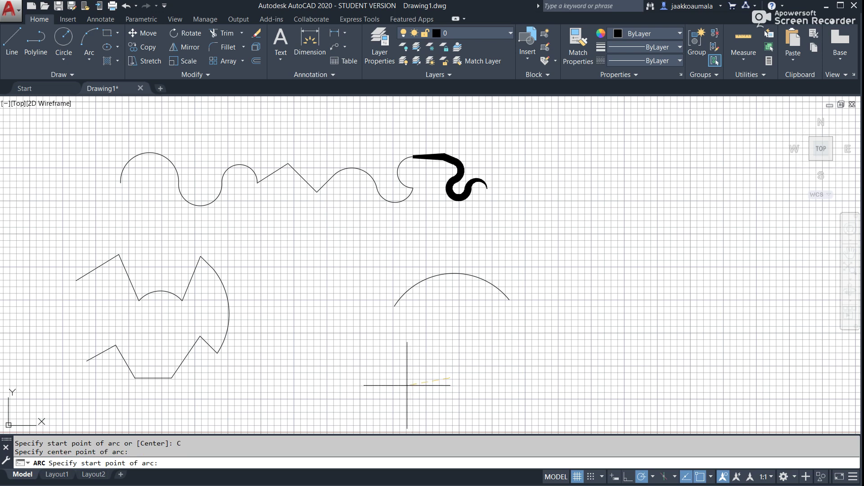
pyautogui.click(400, 364)
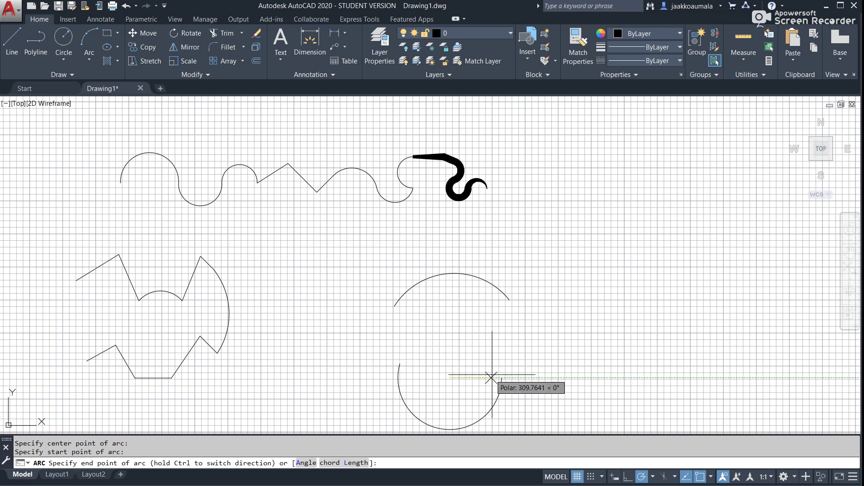
pyautogui.click(497, 359)
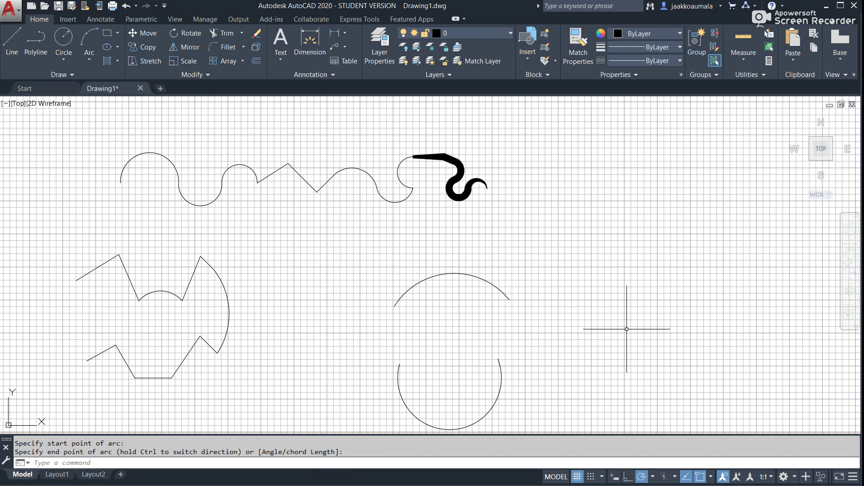
pyautogui.moveTo(444, 353); pyautogui.dragTo(394, 333, button='middle')
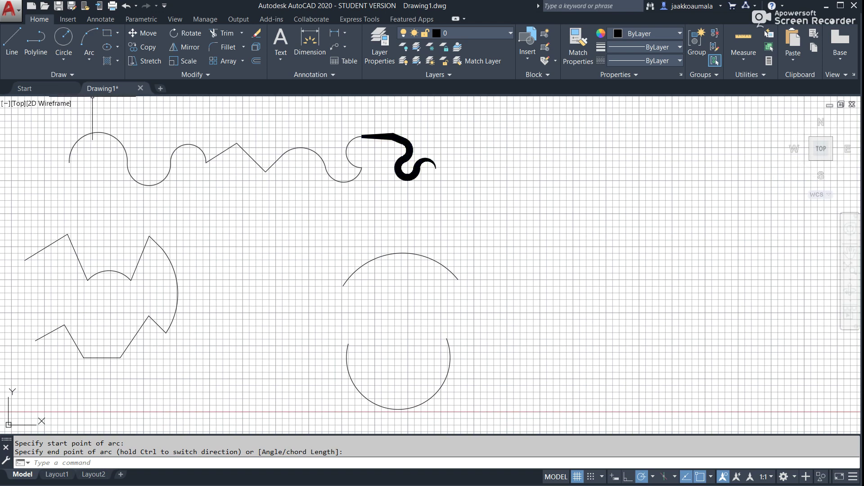
pyautogui.click(90, 60)
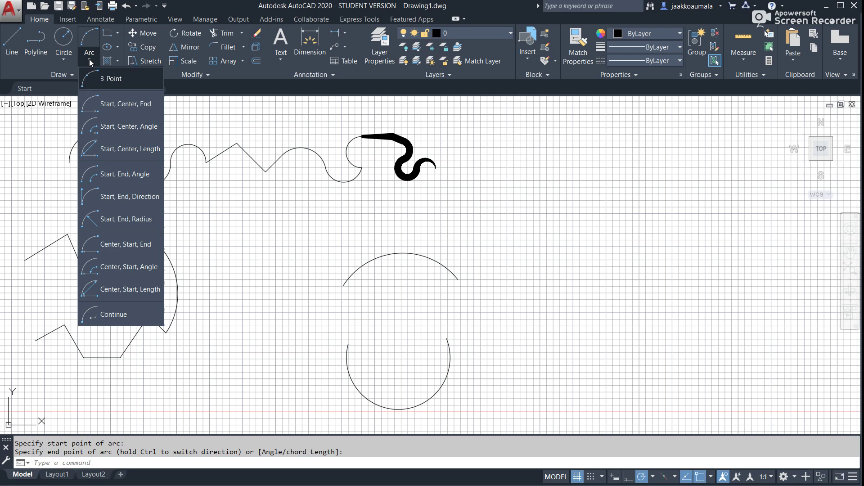
# Step: Draw a small, nearly square rectangle right of the arcs and select it
pyautogui.click(108, 36)
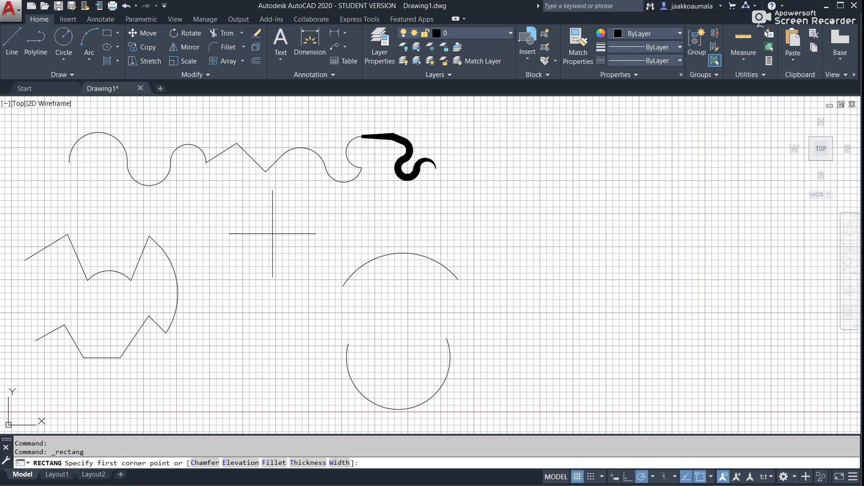
pyautogui.click(545, 315)
pyautogui.click(597, 264)
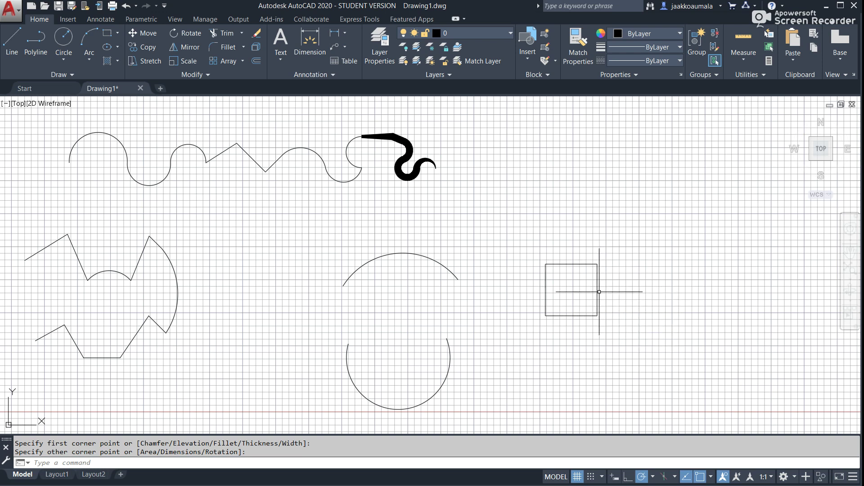
pyautogui.click(597, 293)
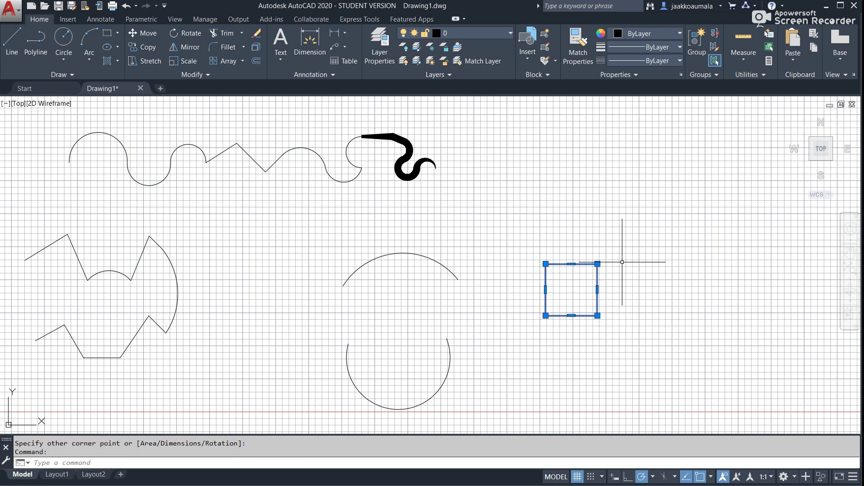
pyautogui.click(597, 264)
# Step: Stretch the top-right and bottom-left corners into a skewed shape and bend the right edge into an arc
pyautogui.click(627, 264)
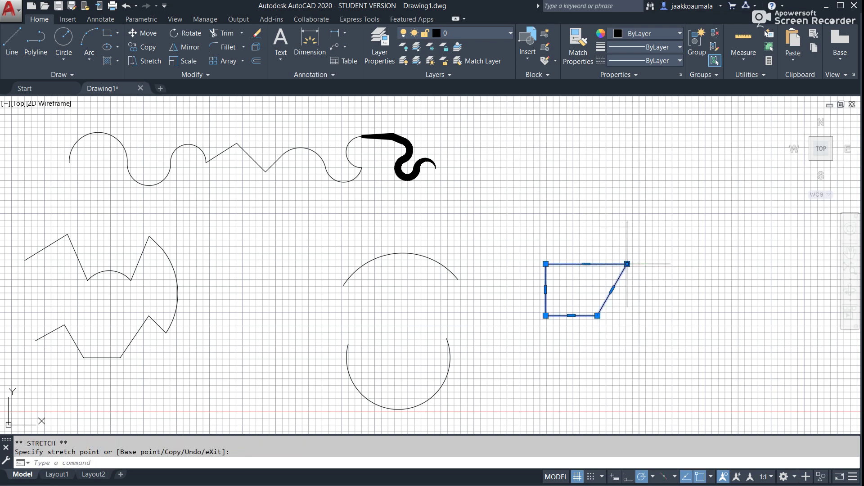
pyautogui.click(627, 264)
pyautogui.click(627, 243)
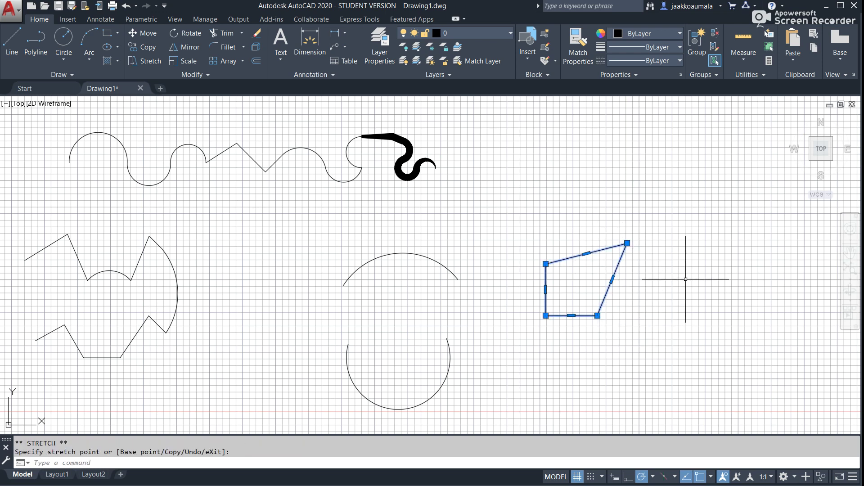
pyautogui.click(545, 315)
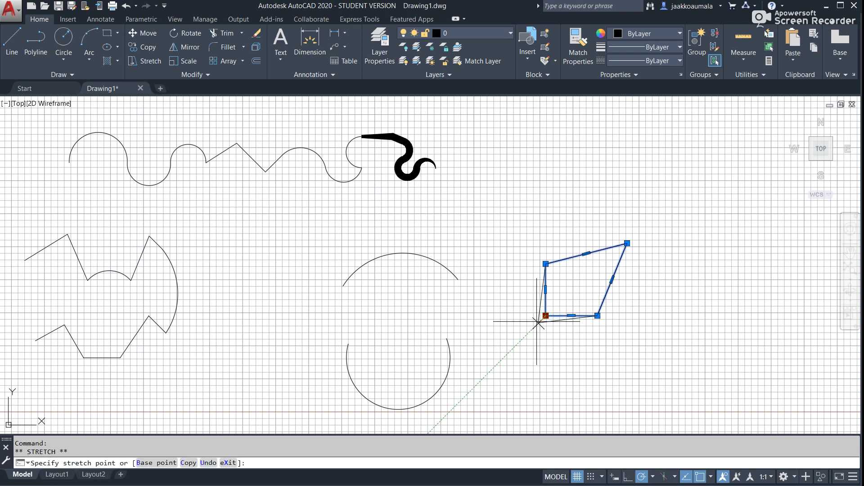
pyautogui.click(530, 331)
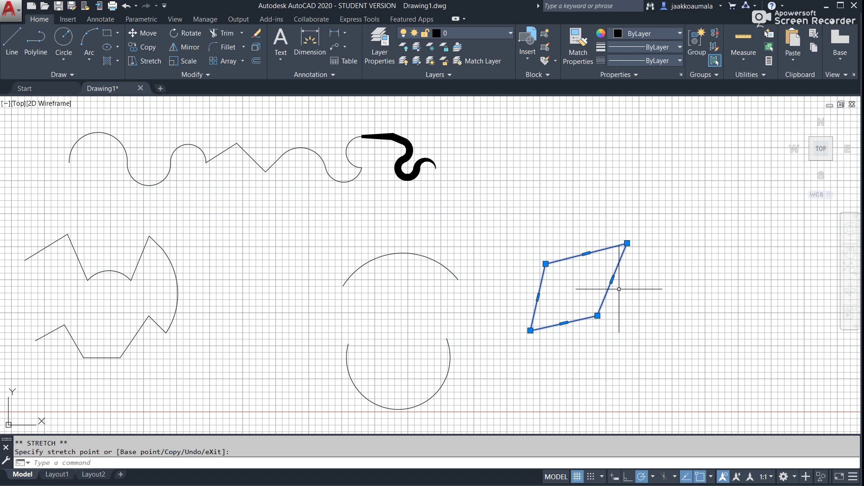
pyautogui.moveTo(612, 279)
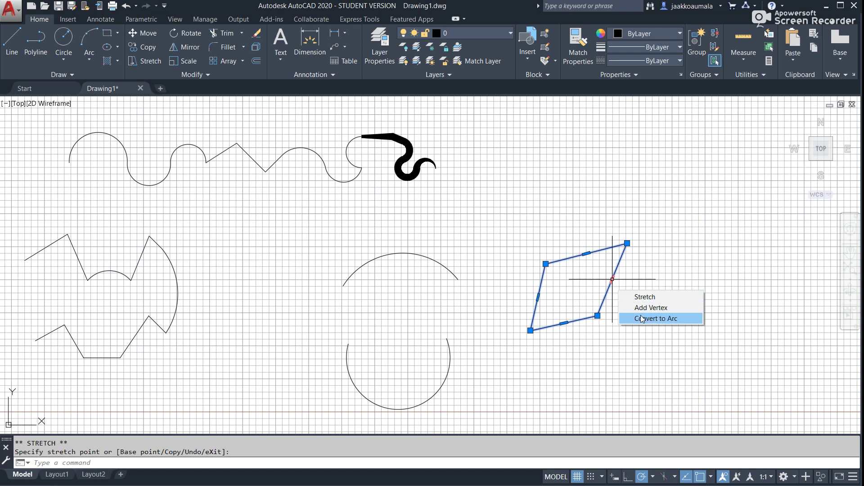
pyautogui.click(640, 318)
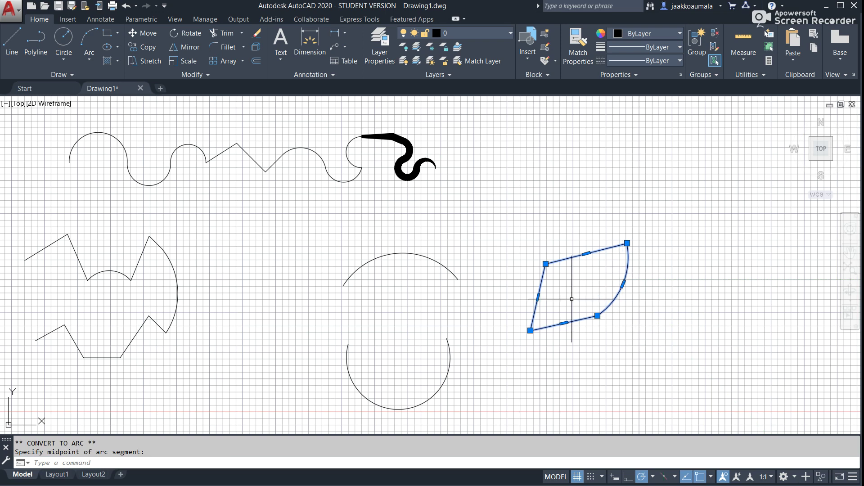
pyautogui.scroll(-2, 463, 401)
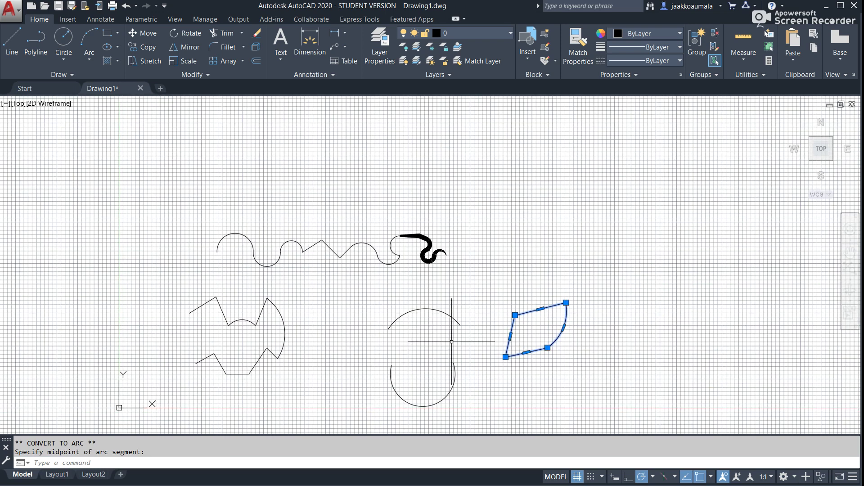
pyautogui.scroll(2, 483, 305)
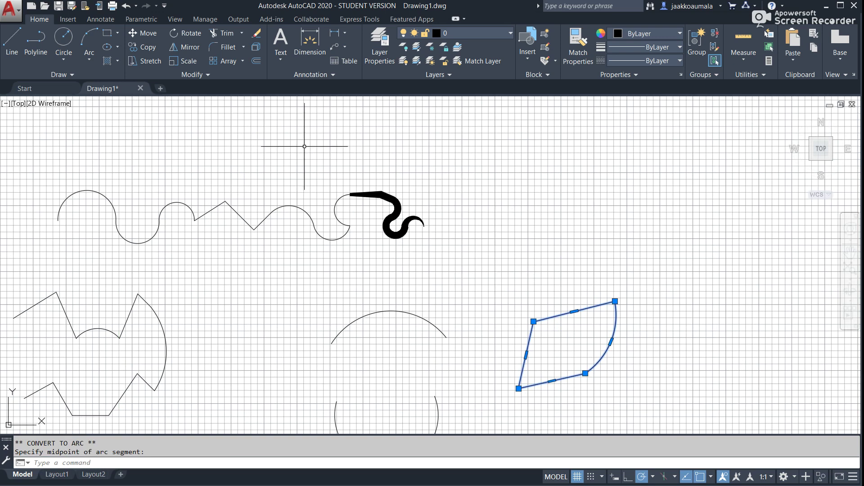
# Step: Draw a wide horizontal rectangle above the skewed quadrilateral
pyautogui.click(107, 34)
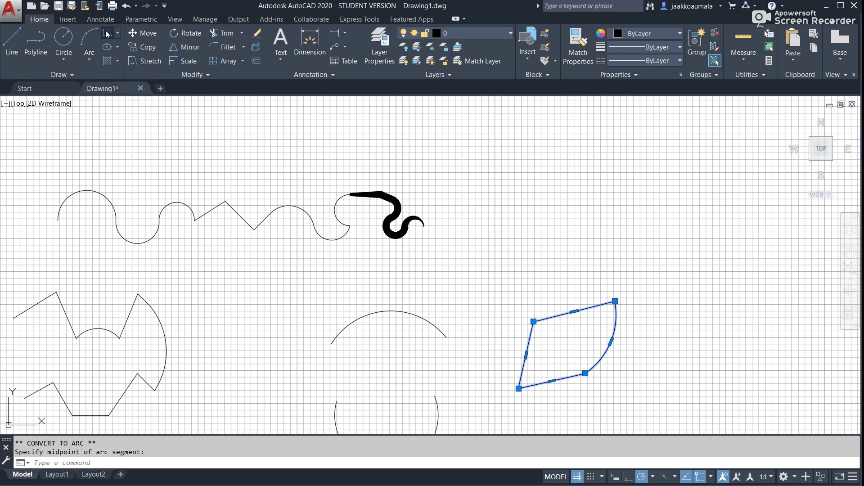
pyautogui.click(539, 219)
pyautogui.click(632, 174)
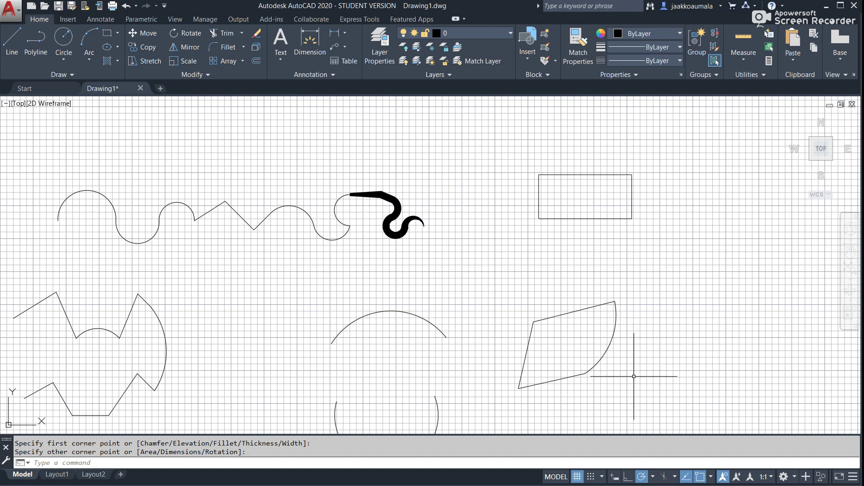
# Step: Turn on Dynamic Input from the status bar
pyautogui.click(615, 478)
pyautogui.scroll(-2, 427, 405)
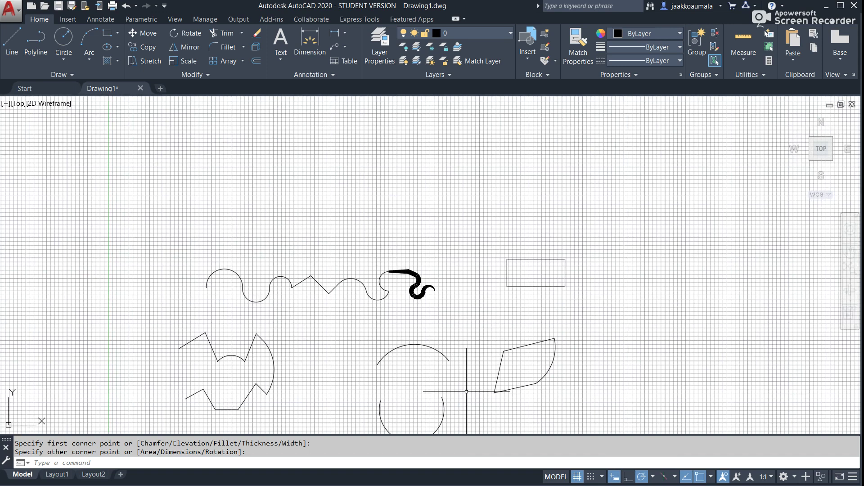
pyautogui.scroll(2, 585, 315)
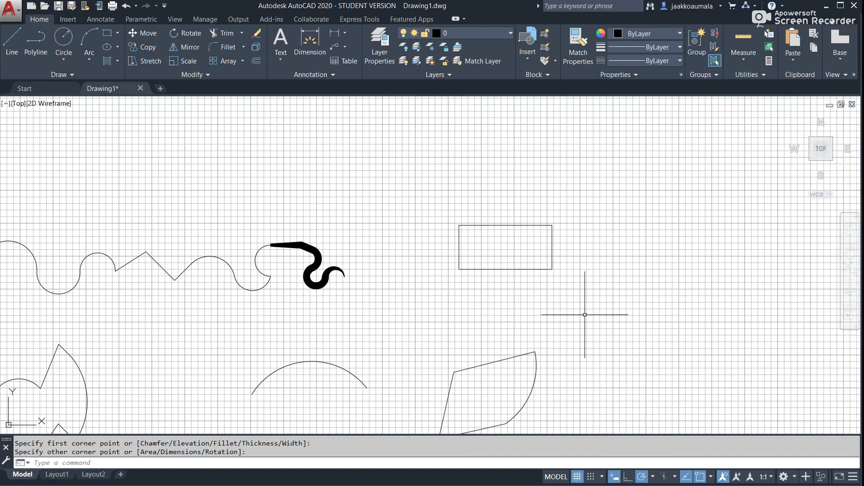
# Step: Draw an exact 50 by 80 upright rectangle right of the wide rectangle
pyautogui.click(107, 33)
pyautogui.click(607, 263)
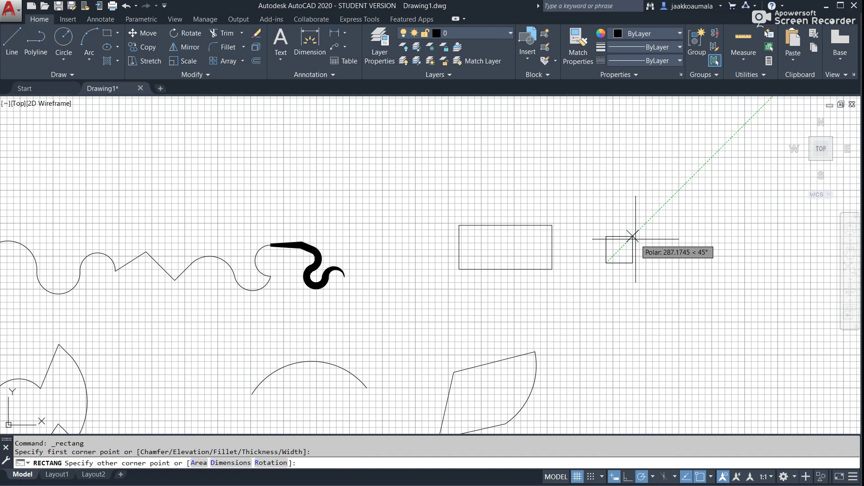
pyautogui.write('50')
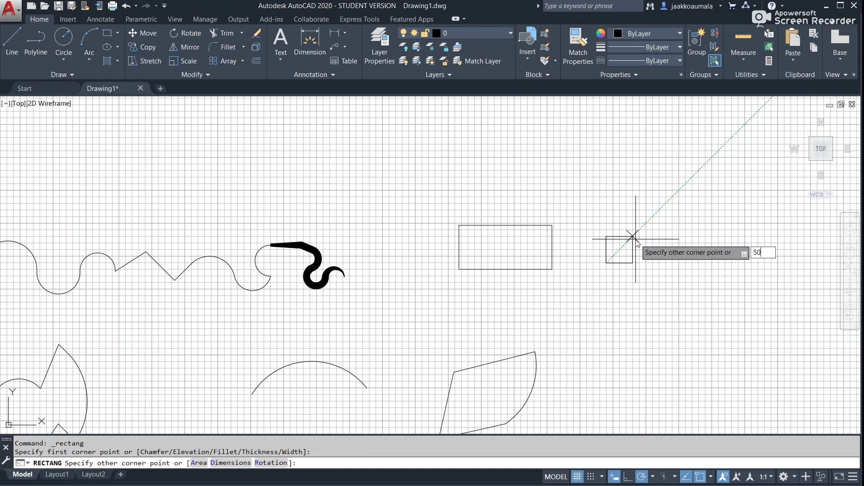
pyautogui.press('Tab')
pyautogui.write('80')
pyautogui.press('Return')
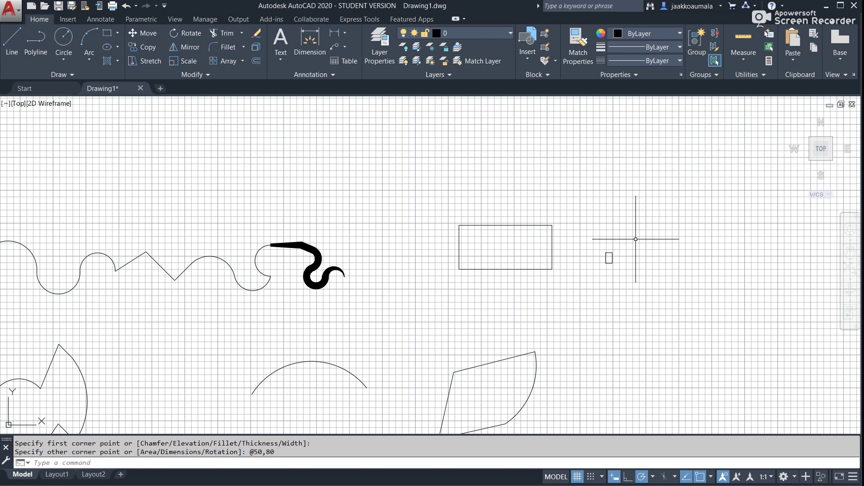
pyautogui.scroll(4, 635, 239)
pyautogui.scroll(2, 604, 293)
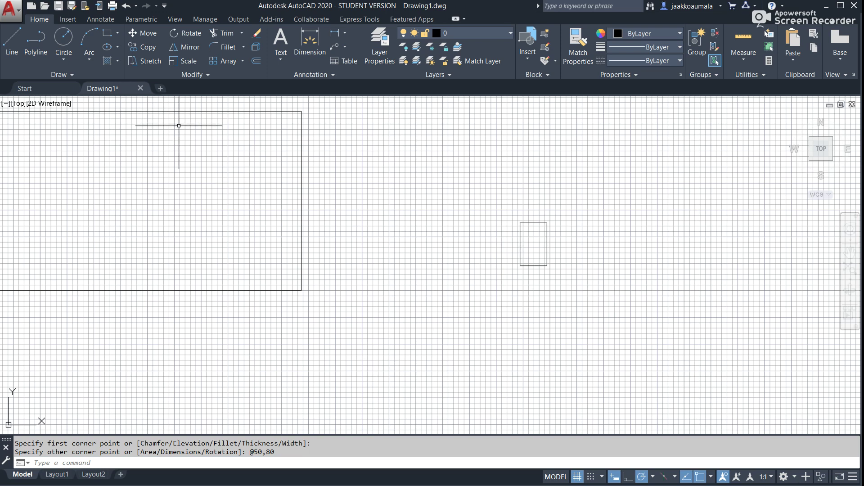
pyautogui.click(117, 34)
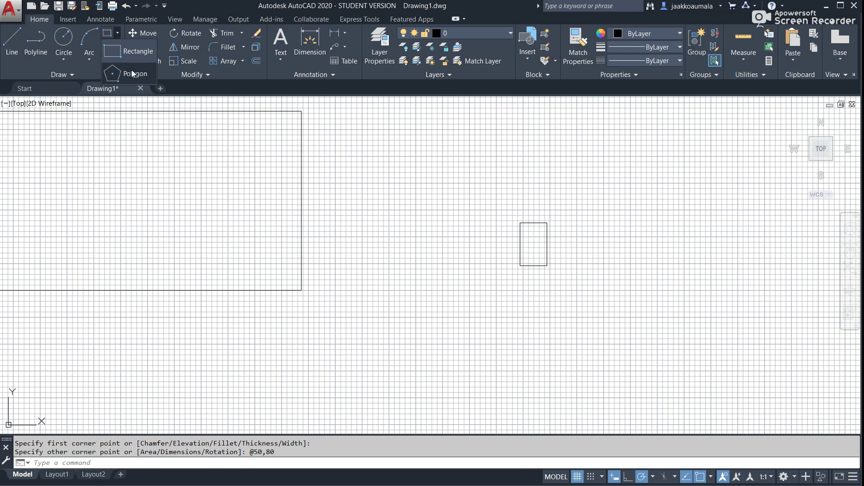
pyautogui.moveTo(131, 73)
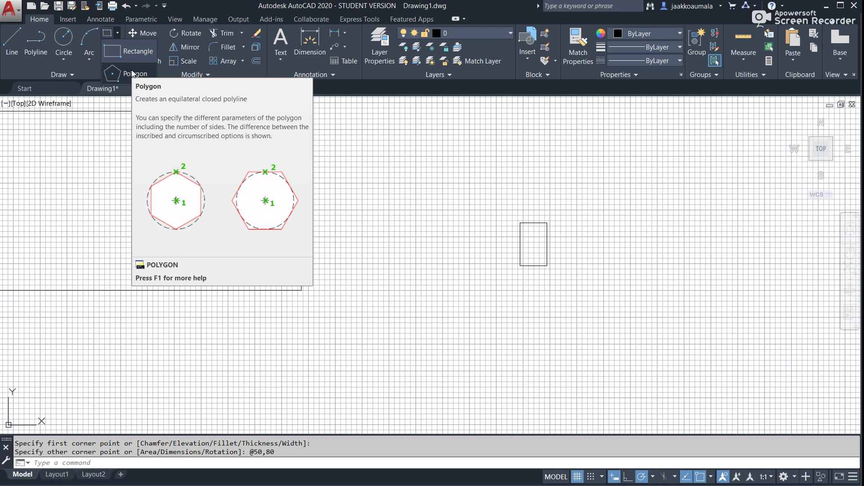
# Step: Start the POLYGON command and bring up its Help page
pyautogui.click(132, 74)
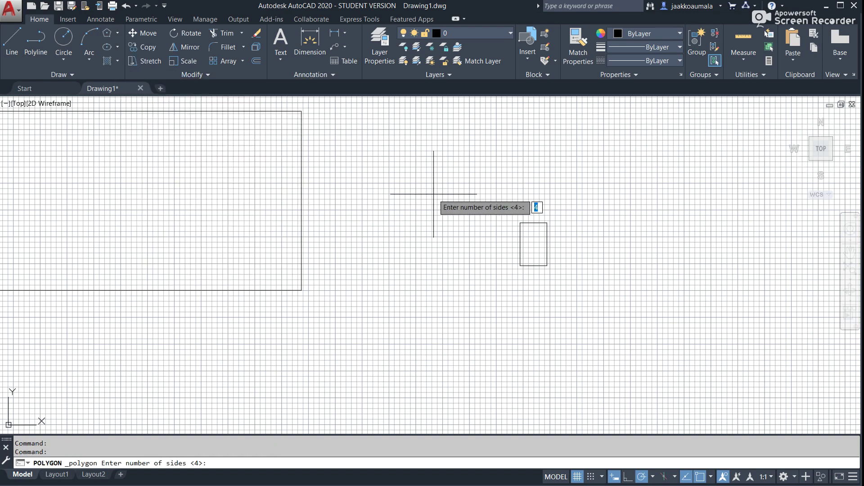
pyautogui.press('F1')
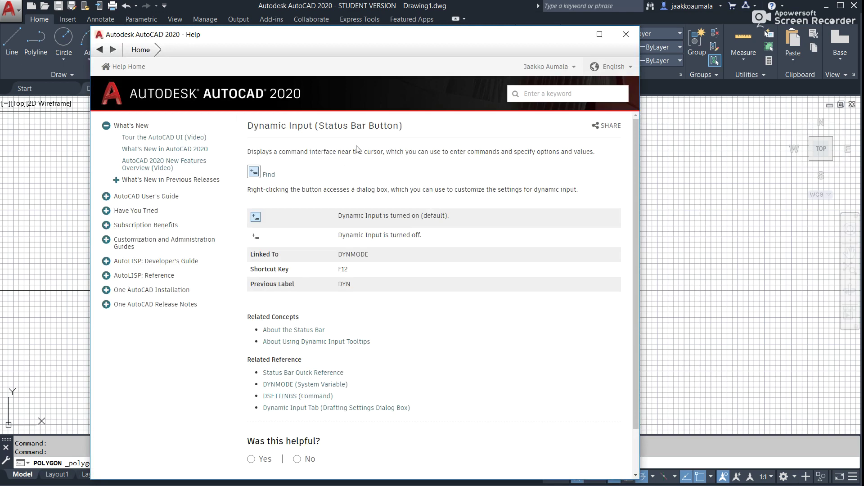
pyautogui.click(627, 35)
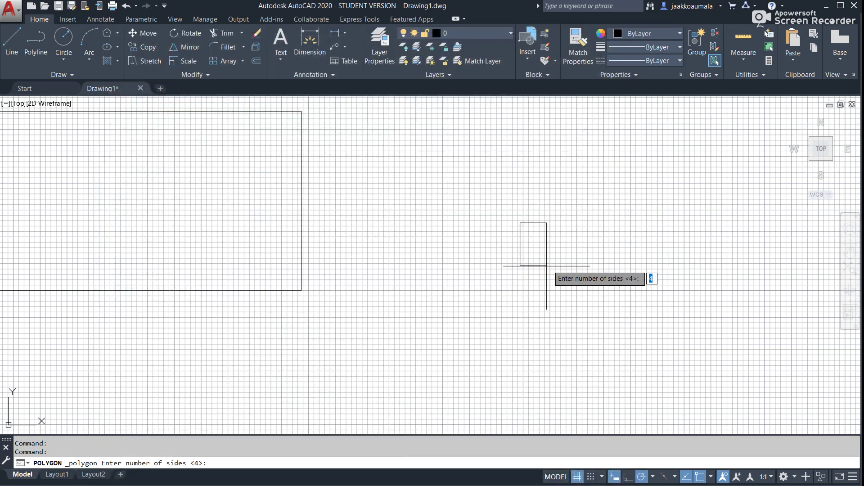
pyautogui.press('Escape')
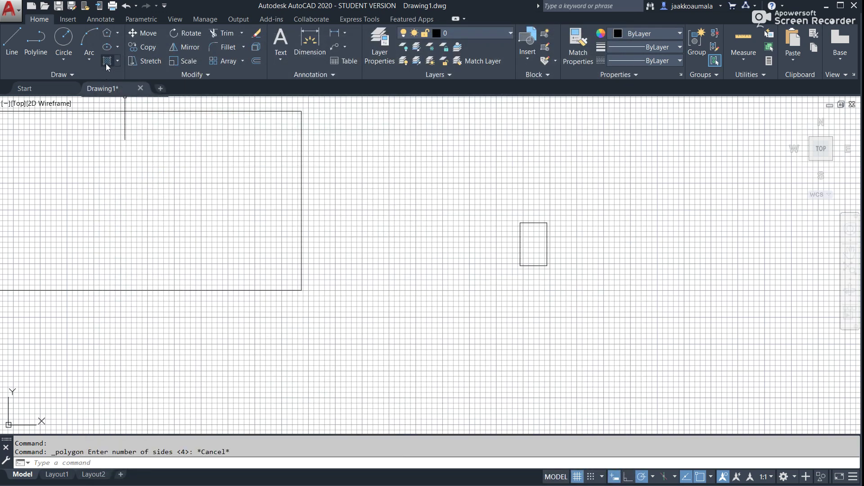
pyautogui.click(107, 34)
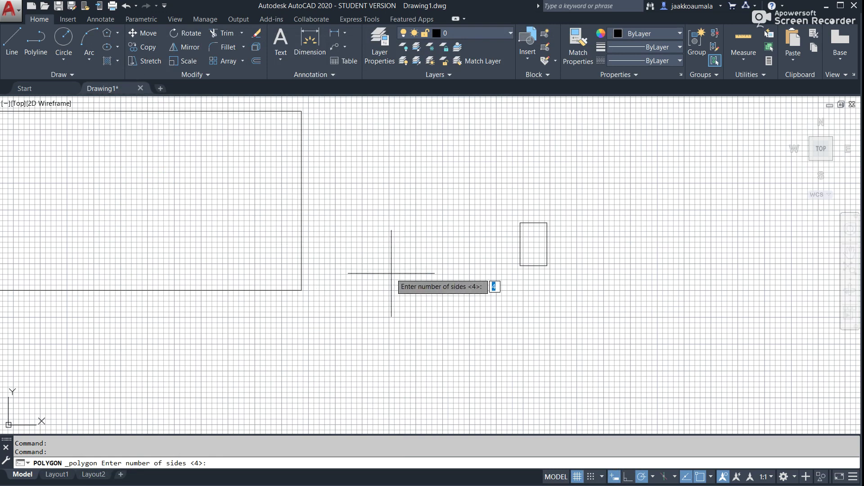
pyautogui.press('F1')
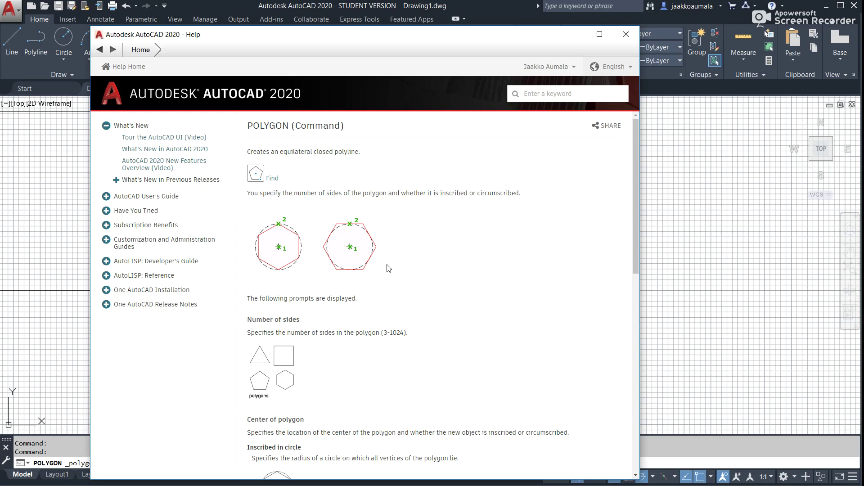
pyautogui.scroll(-1, 380, 258)
pyautogui.scroll(-1, 379, 257)
pyautogui.scroll(-1, 378, 258)
pyautogui.scroll(-1, 378, 258)
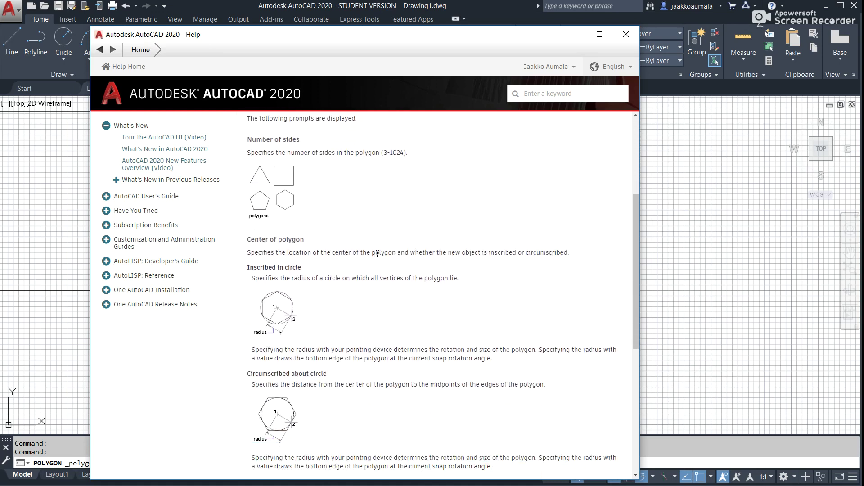
pyautogui.scroll(-3, 377, 255)
pyautogui.scroll(-1, 374, 253)
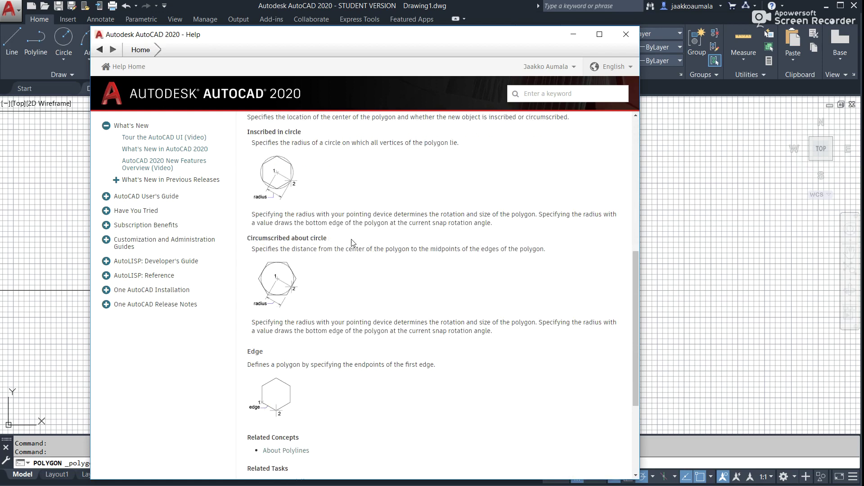
pyautogui.scroll(-3, 331, 232)
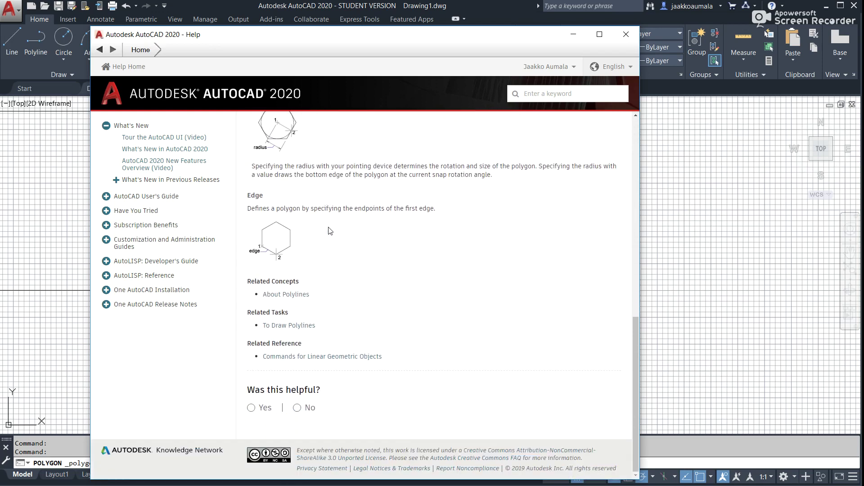
pyautogui.scroll(1, 330, 231)
pyautogui.scroll(1, 285, 288)
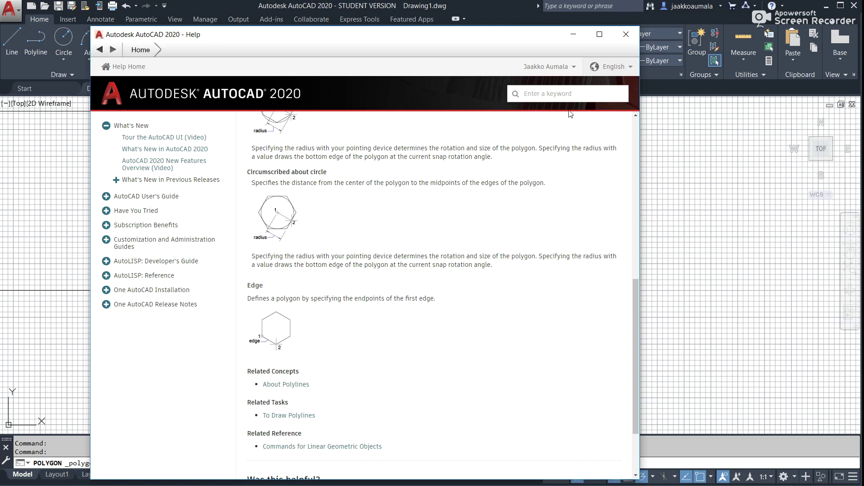
pyautogui.click(627, 35)
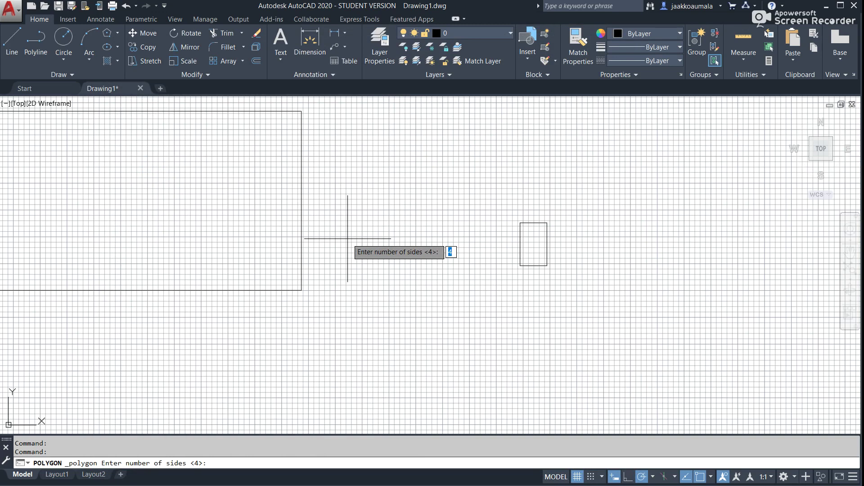
# Step: Draw a hexagon inscribed in a radius-60 circle, centred left of the small rectangle
pyautogui.write('6')
pyautogui.press('Return')
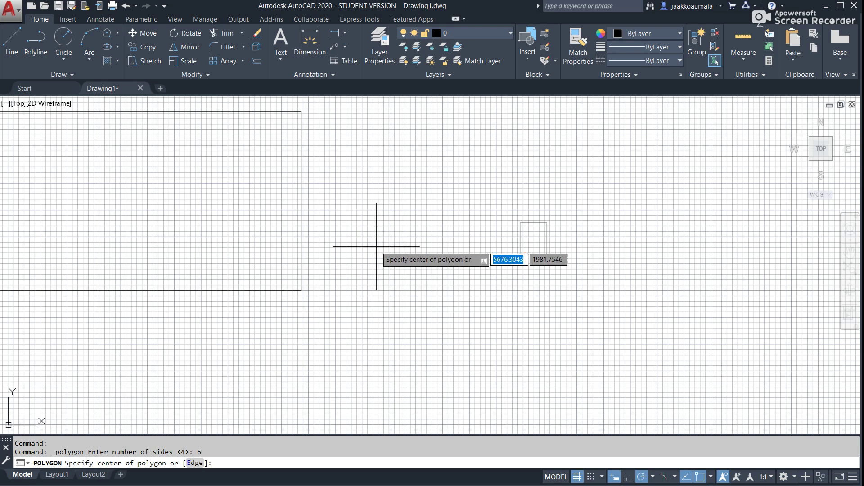
pyautogui.click(378, 267)
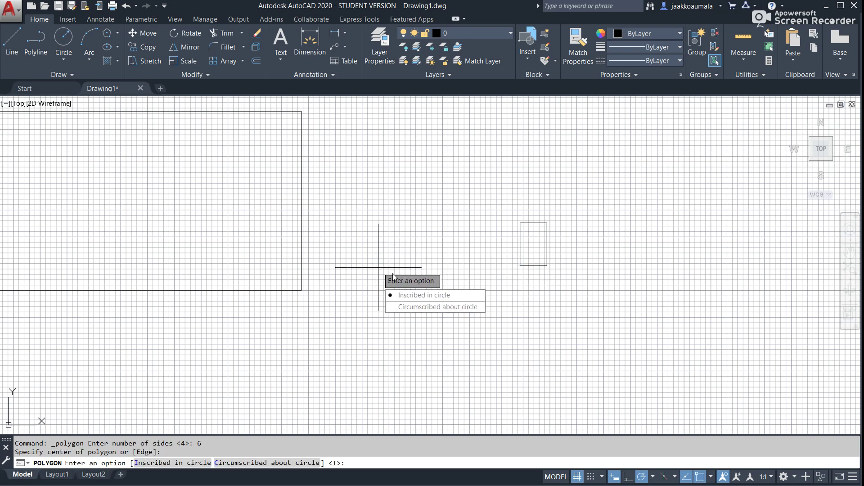
pyautogui.click(422, 297)
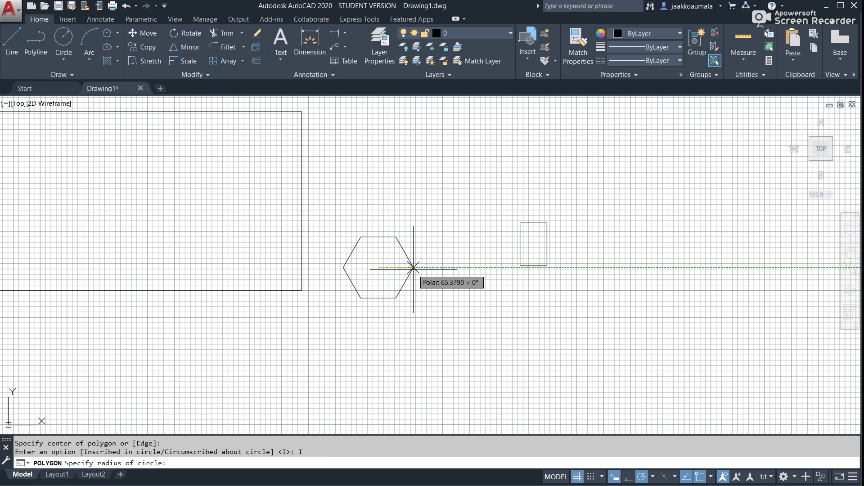
pyautogui.write('60')
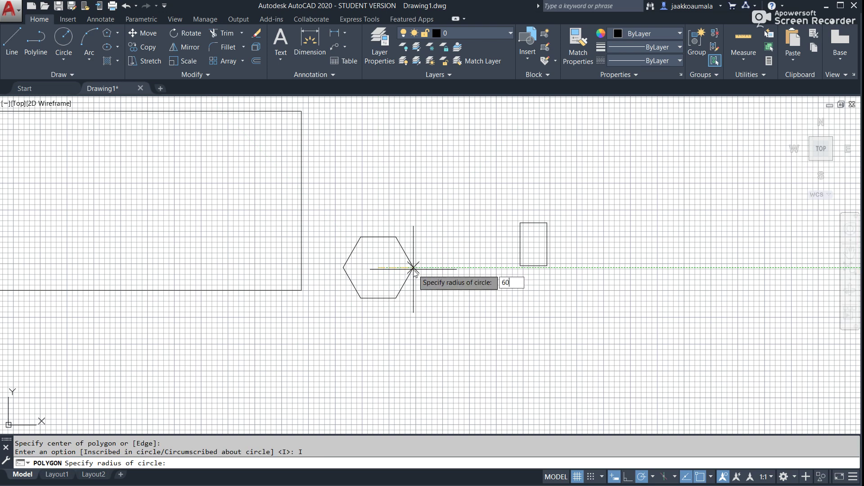
pyautogui.press('Return')
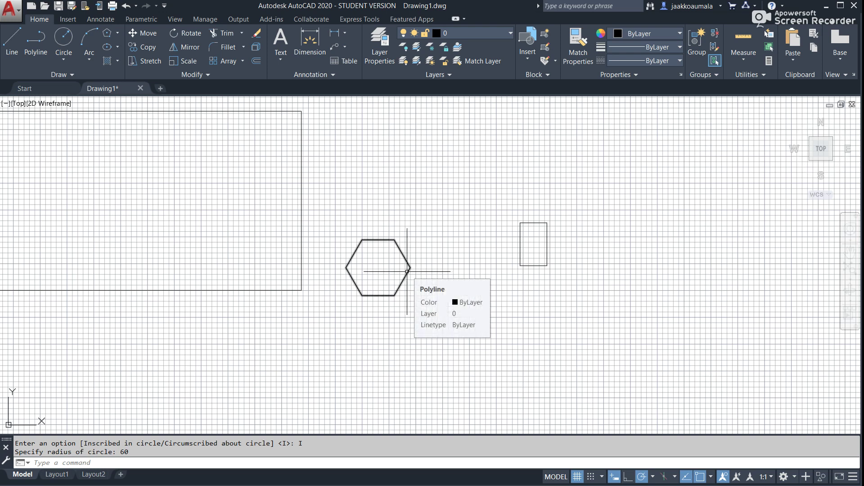
pyautogui.click(408, 272)
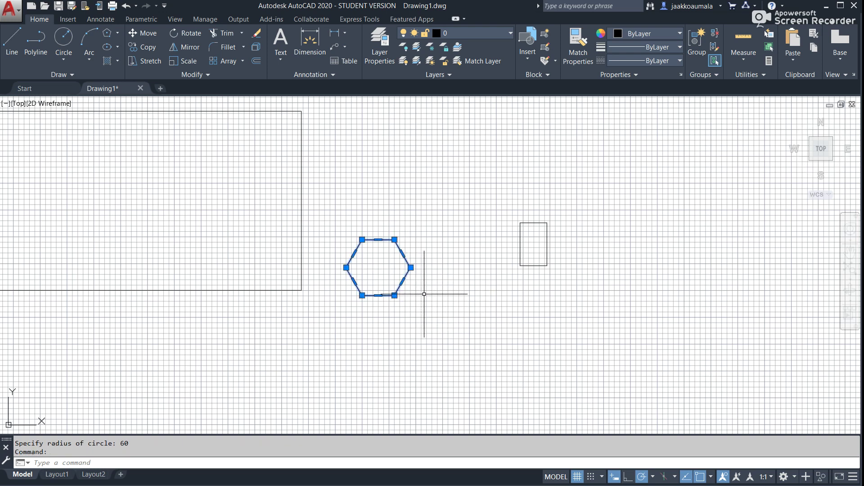
# Step: Drag the hexagon's right corner grip up-left to a new spot, making the shape irregular
pyautogui.click(411, 268)
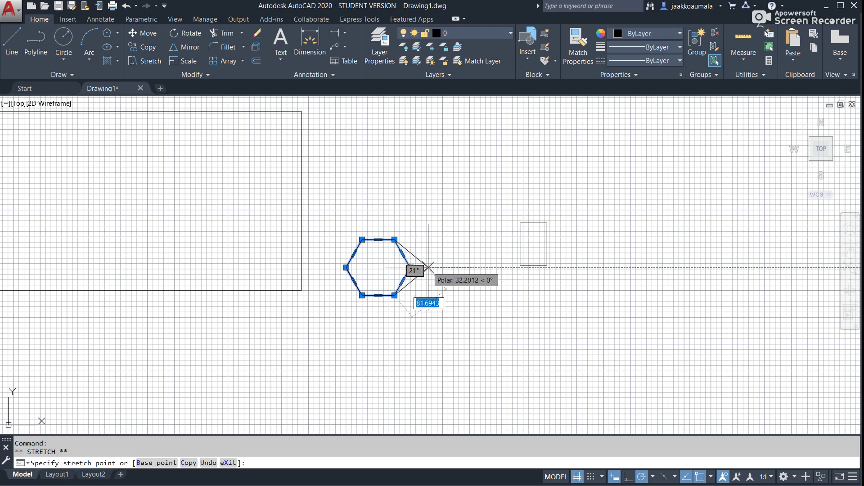
pyautogui.click(395, 240)
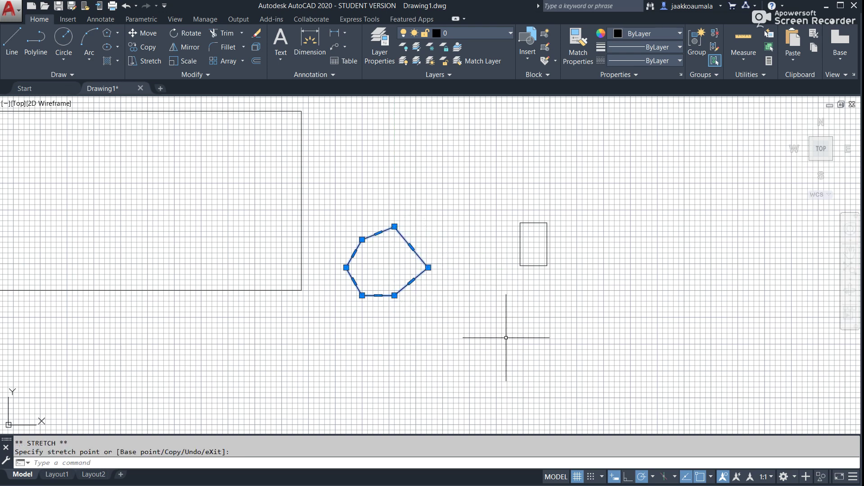
pyautogui.press('Escape')
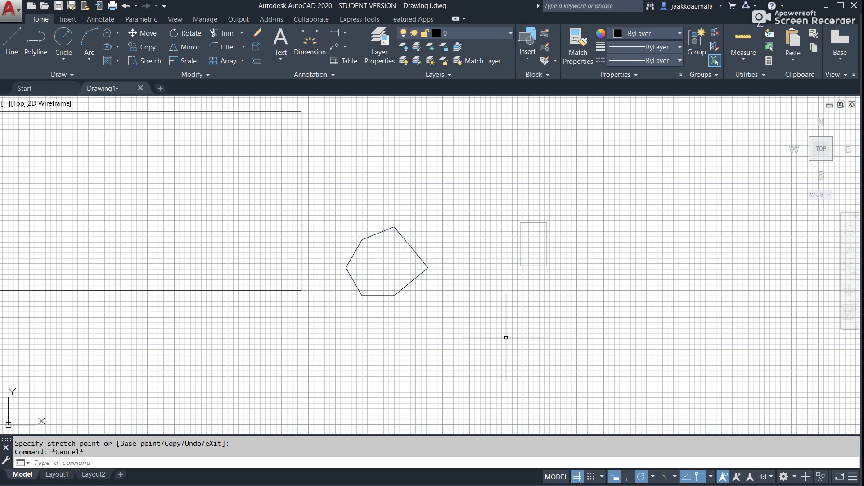
pyautogui.scroll(2, 506, 338)
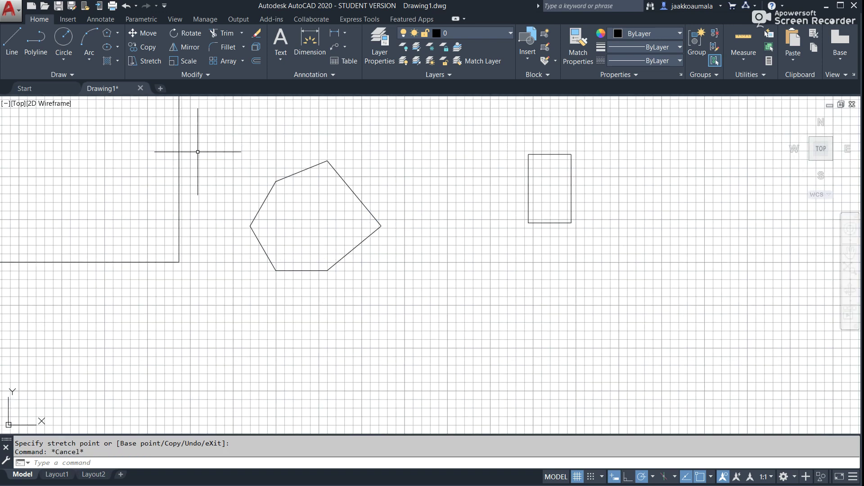
# Step: Draw a centre-defined ellipse below the polygon with its long axis tilted up-right
pyautogui.click(107, 47)
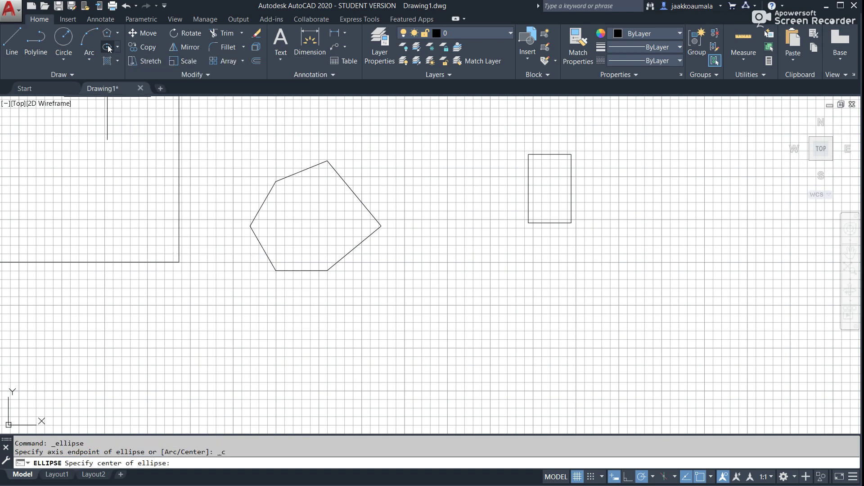
pyautogui.click(436, 343)
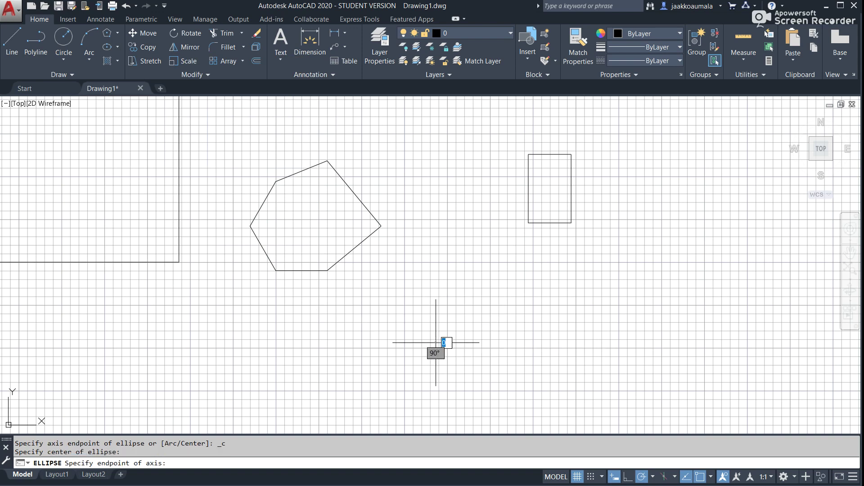
pyautogui.click(500, 292)
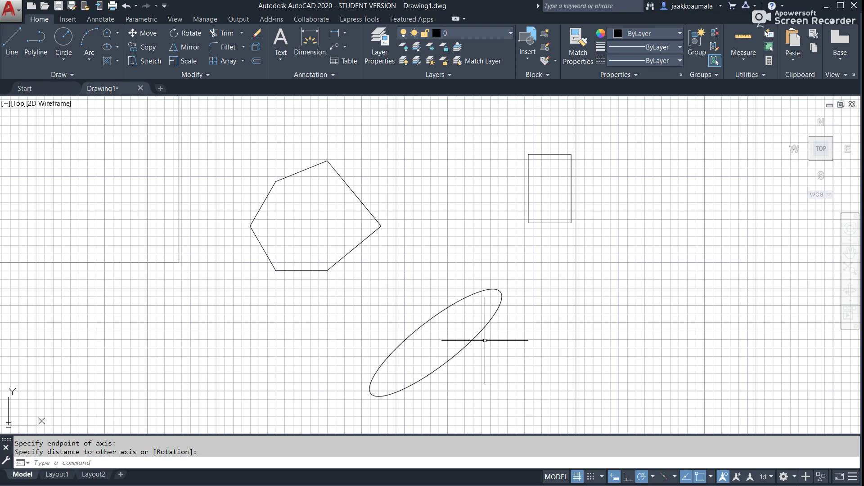
pyautogui.click(479, 321)
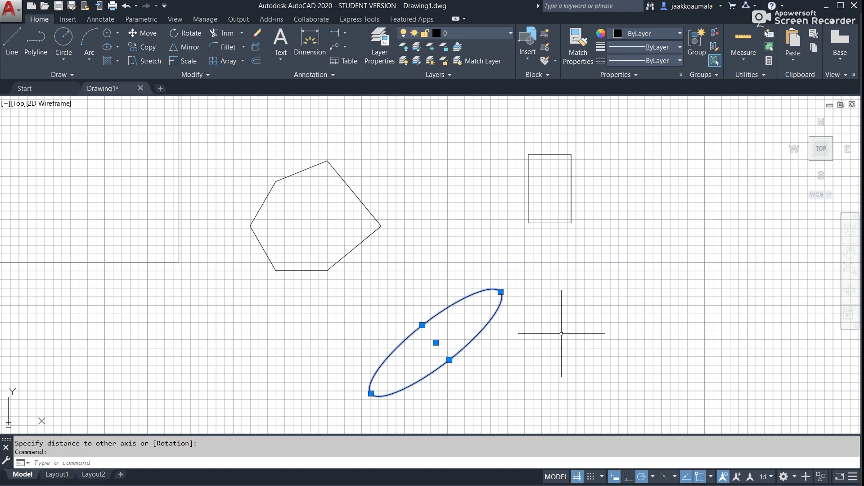
# Step: Move the ellipse slightly right and widen it along its short axis using grips
pyautogui.click(435, 343)
pyautogui.click(454, 324)
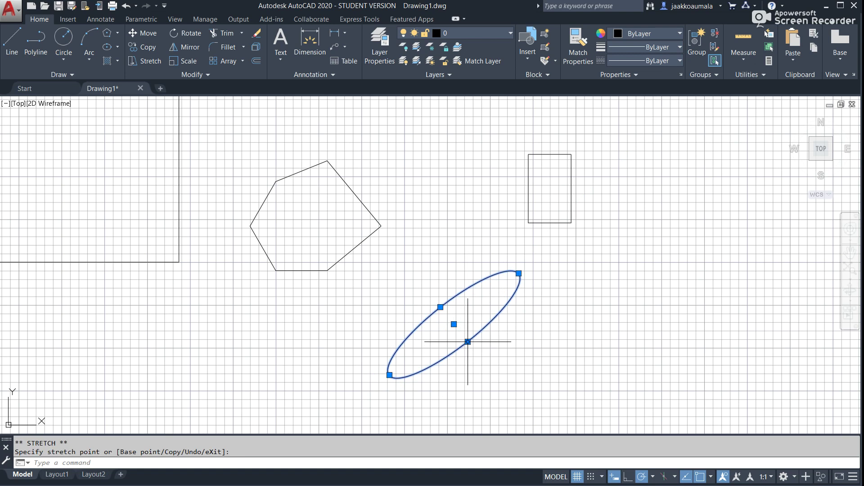
pyautogui.click(468, 342)
pyautogui.click(474, 349)
# Step: Shorten the ellipse's long axis from its upper-right grip and deselect it
pyautogui.click(519, 273)
pyautogui.click(518, 274)
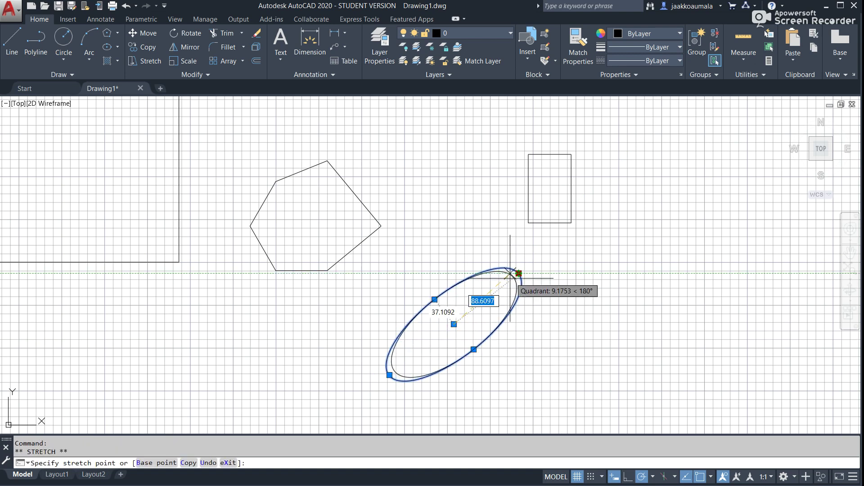
pyautogui.click(501, 287)
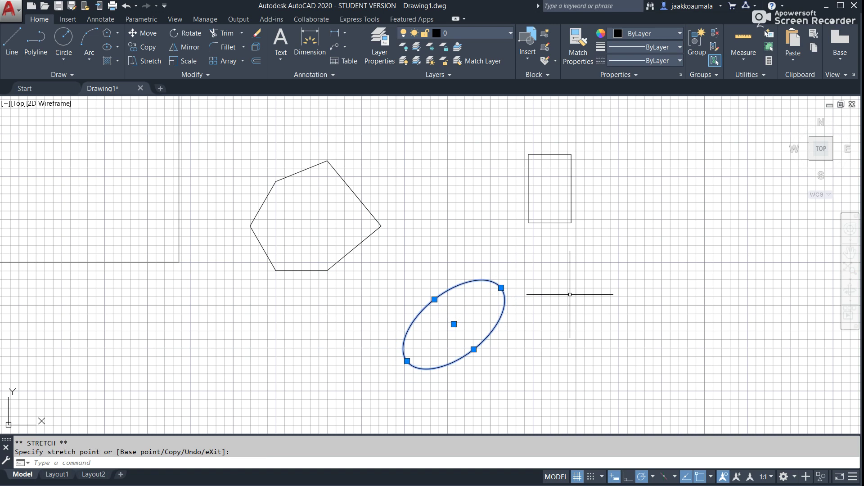
pyautogui.press('Escape')
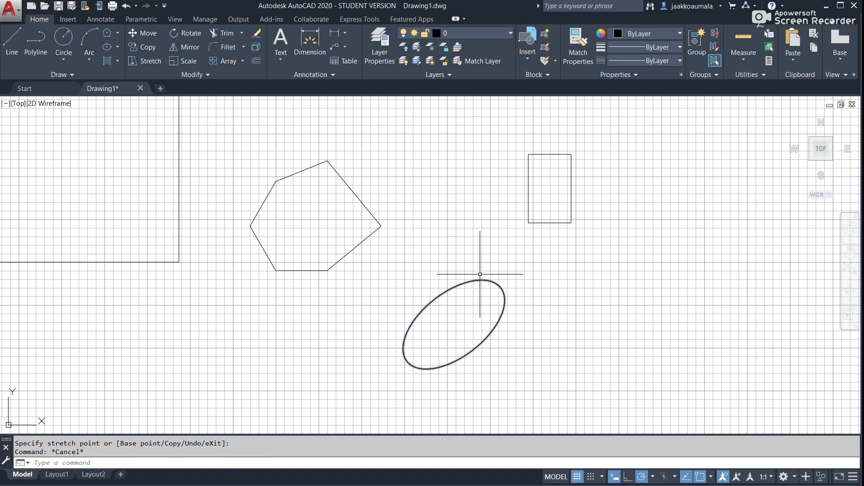
pyautogui.click(119, 48)
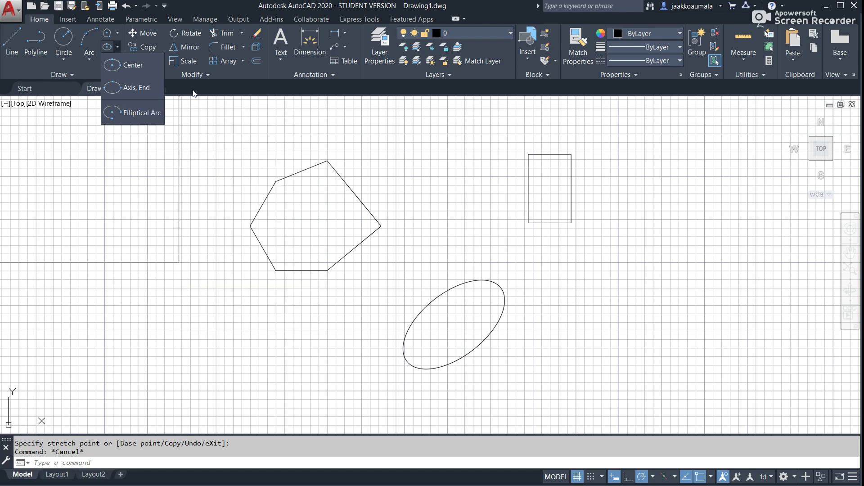
# Step: Start a spline at the lower left with a first peak, trough and bend
pyautogui.click(71, 75)
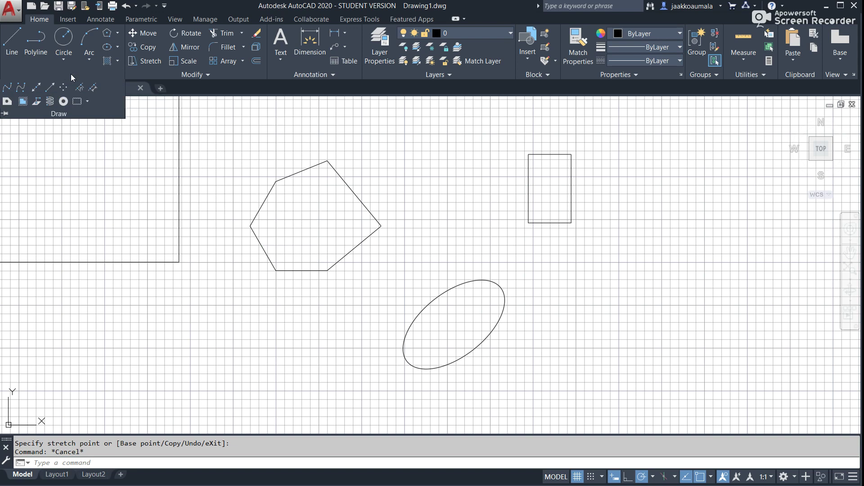
pyautogui.click(7, 90)
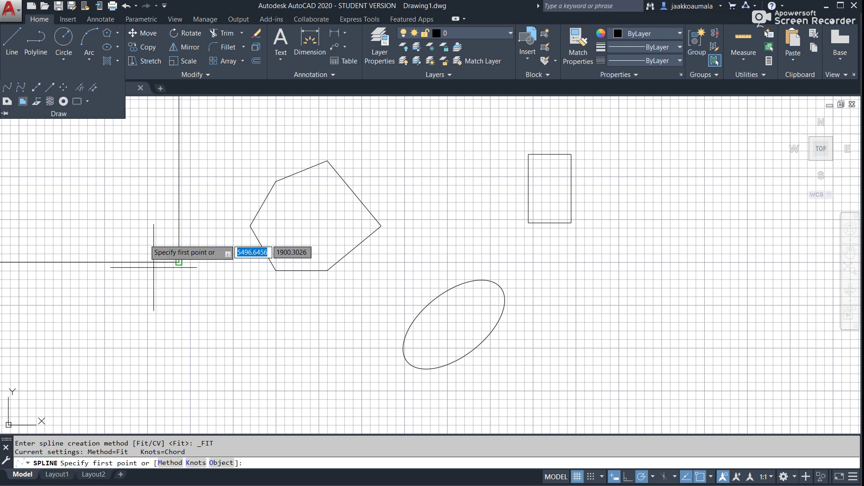
pyautogui.click(169, 354)
pyautogui.click(197, 306)
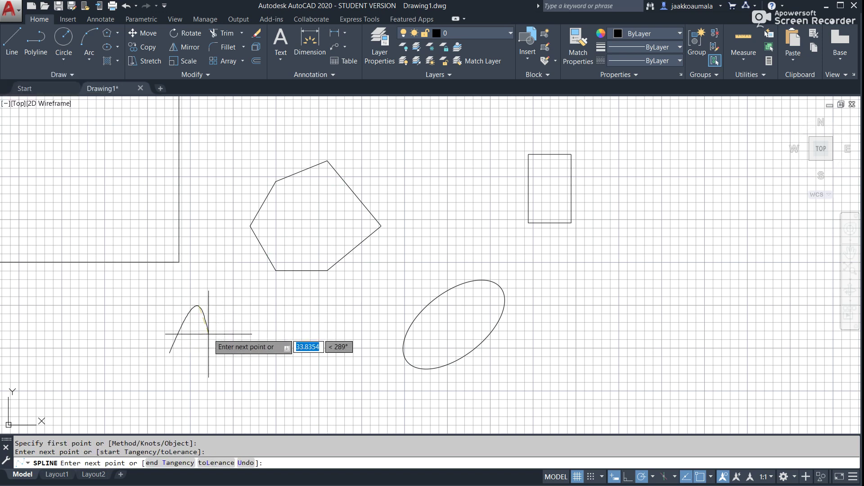
pyautogui.click(227, 350)
pyautogui.click(250, 337)
# Step: Continue the spline through further troughs and peaks ending left of the ellipse, then finish it
pyautogui.click(268, 353)
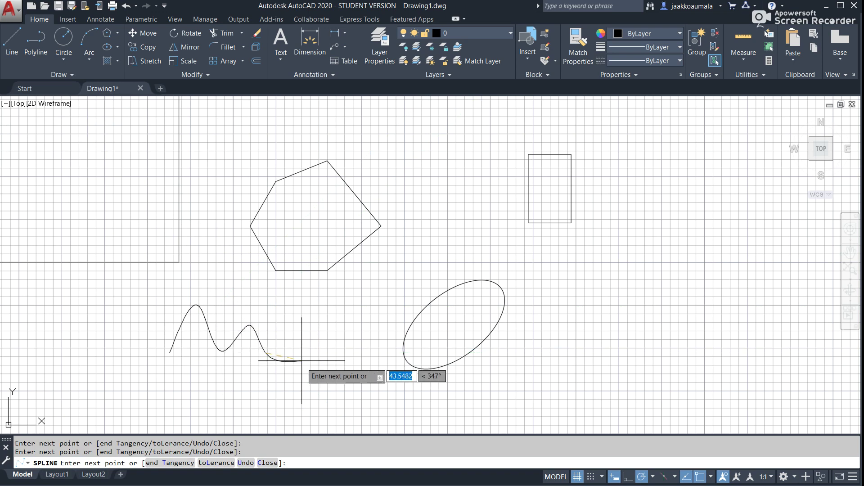
pyautogui.click(298, 346)
pyautogui.click(308, 373)
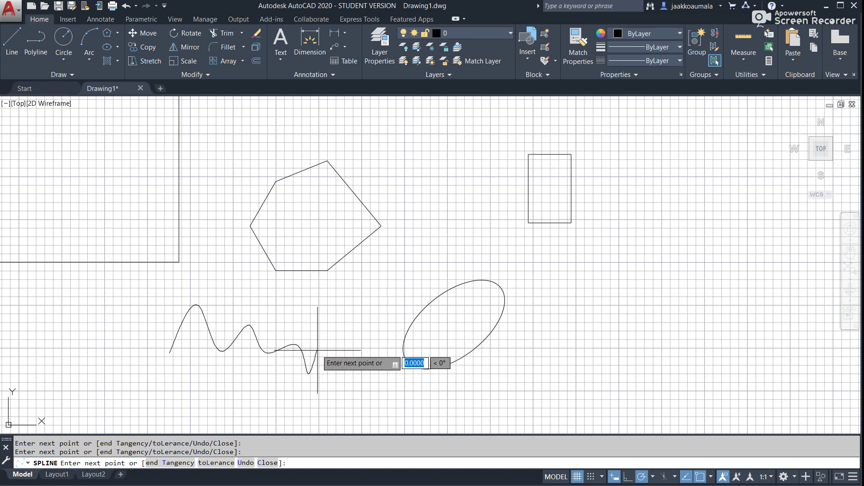
pyautogui.click(317, 350)
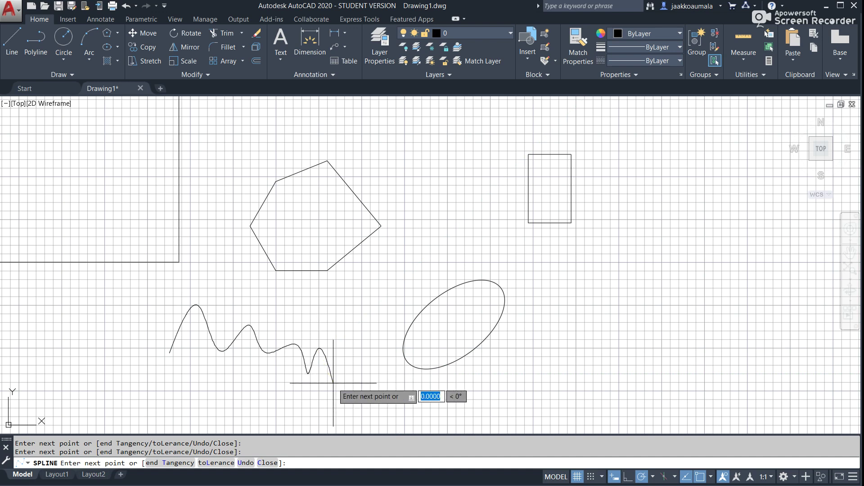
pyautogui.click(333, 383)
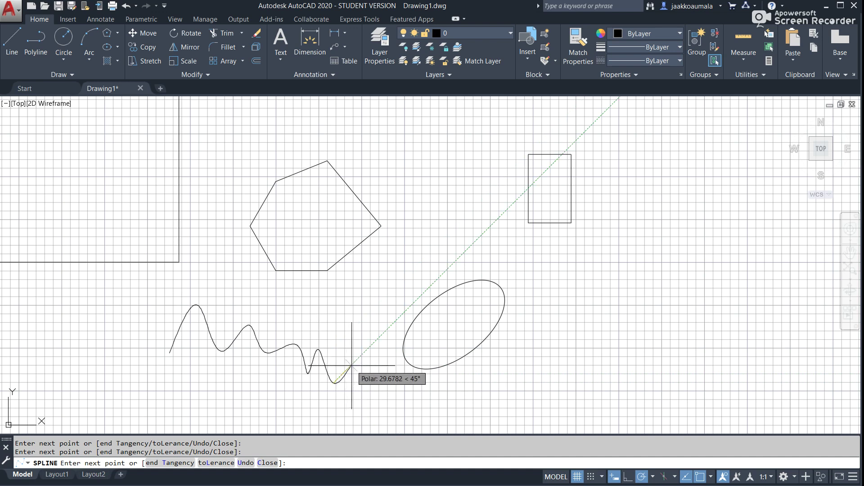
pyautogui.click(362, 379)
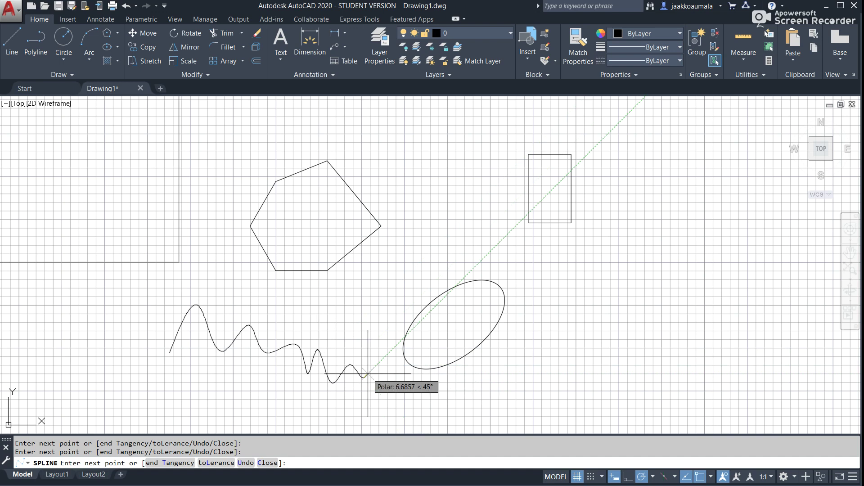
pyautogui.press('Return')
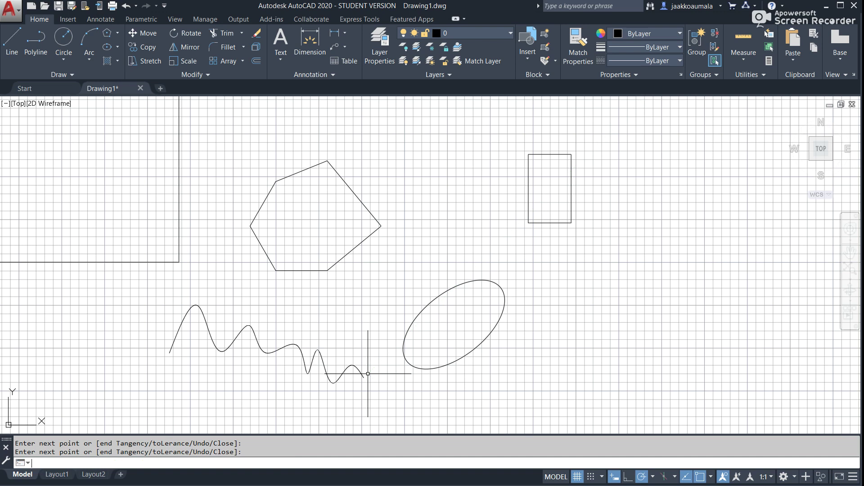
pyautogui.click(364, 373)
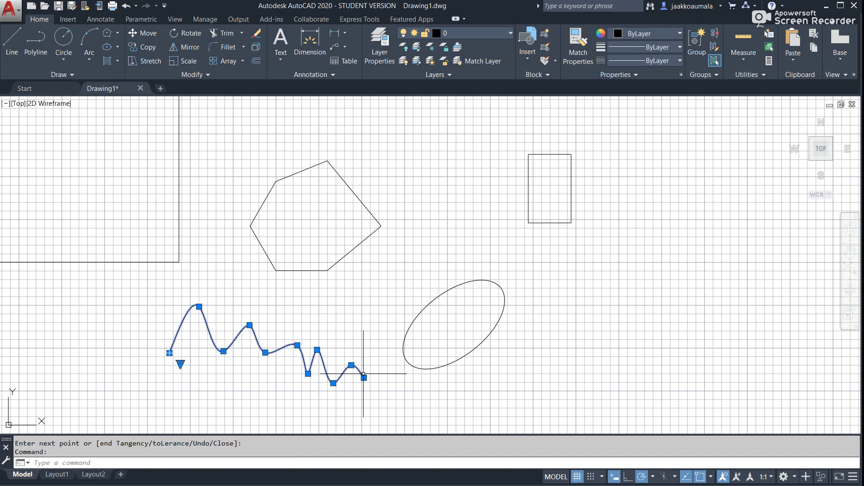
# Step: Move two spline fit points and switch the spline grips to Control Vertices
pyautogui.click(352, 365)
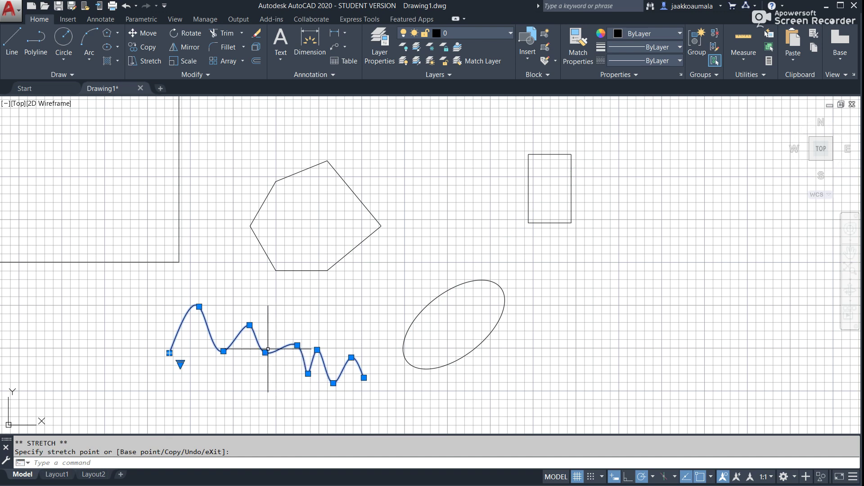
pyautogui.click(265, 353)
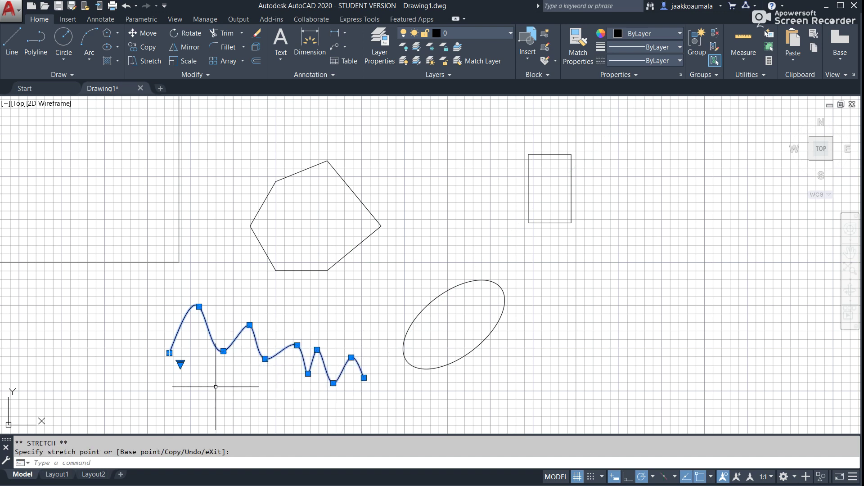
pyautogui.click(180, 364)
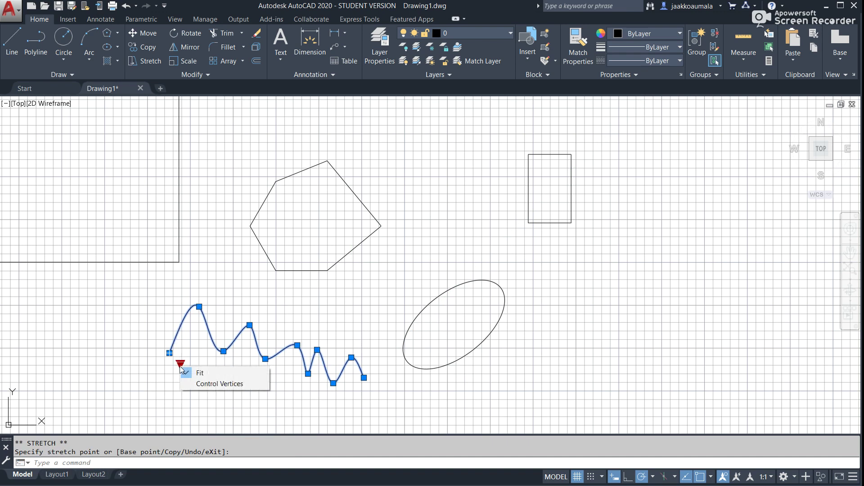
pyautogui.click(197, 383)
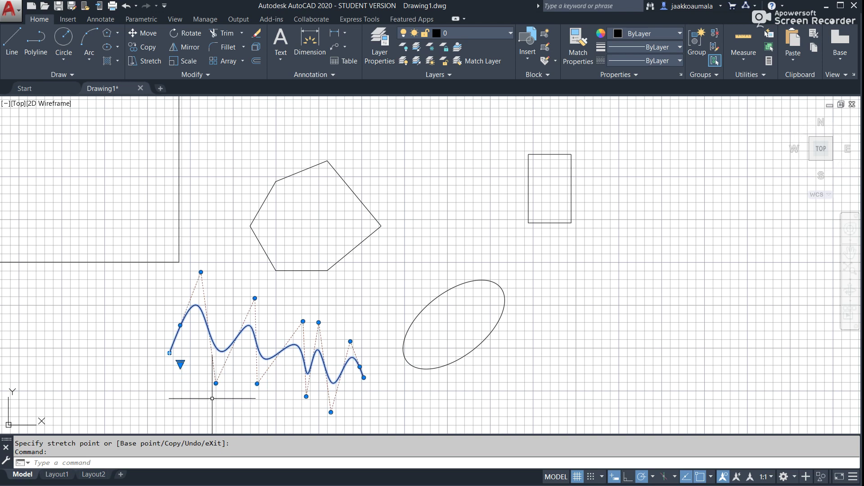
# Step: Stretch control vertices lower and right, then return the spline to fit-point display
pyautogui.click(216, 383)
pyautogui.click(216, 395)
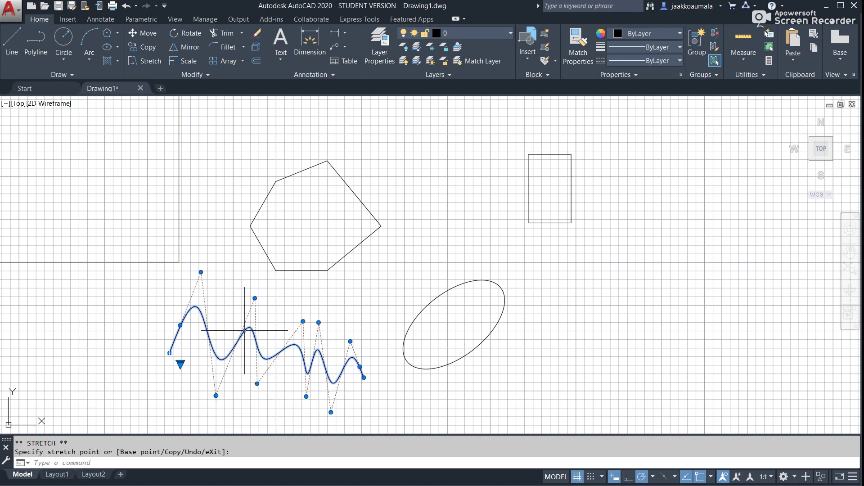
pyautogui.rightClick(255, 288)
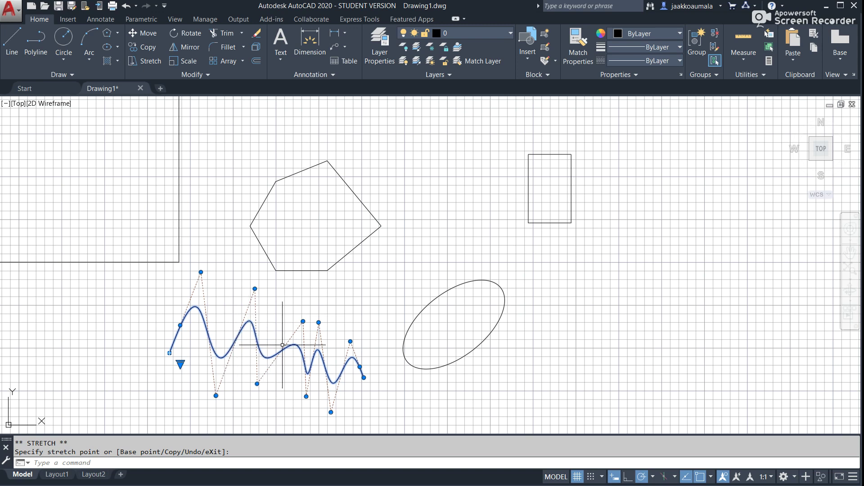
pyautogui.click(331, 322)
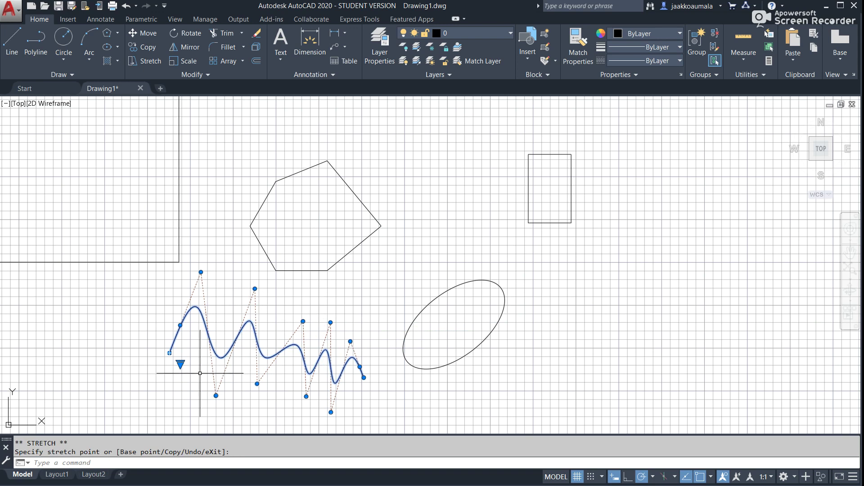
pyautogui.moveTo(180, 363)
pyautogui.click(198, 371)
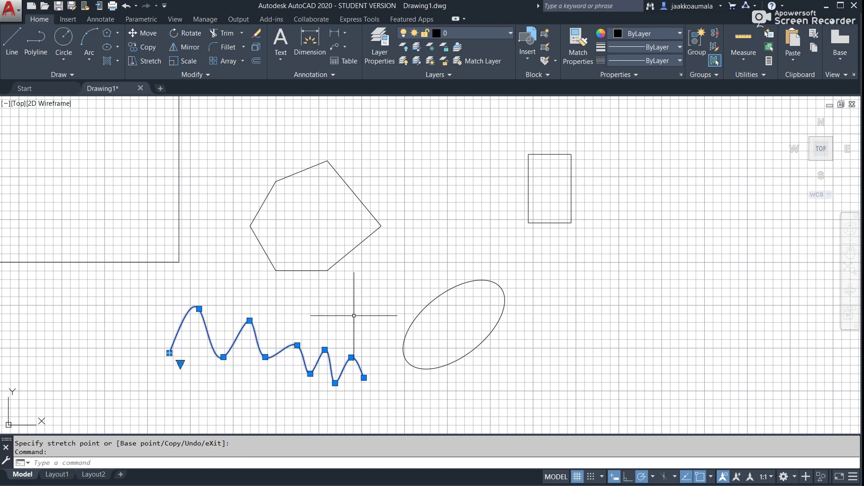
pyautogui.press('Escape')
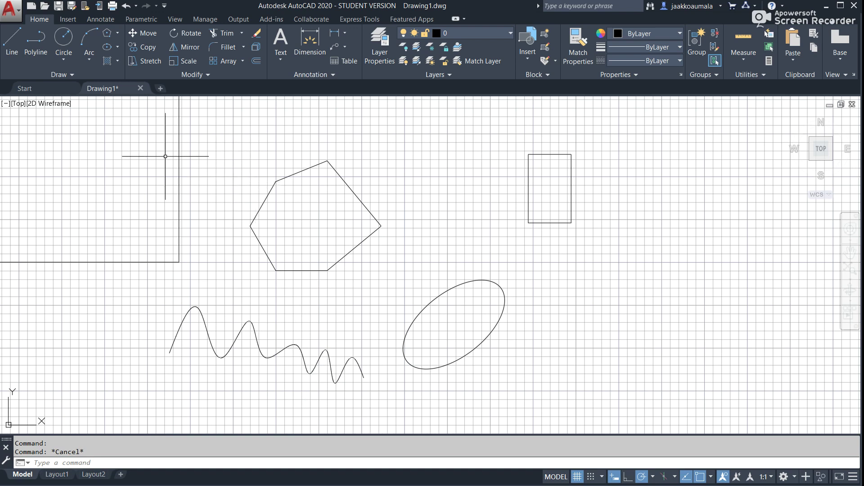
# Step: Expand the Draw panel on the Home tab to show the extra drawing tools
pyautogui.click(78, 78)
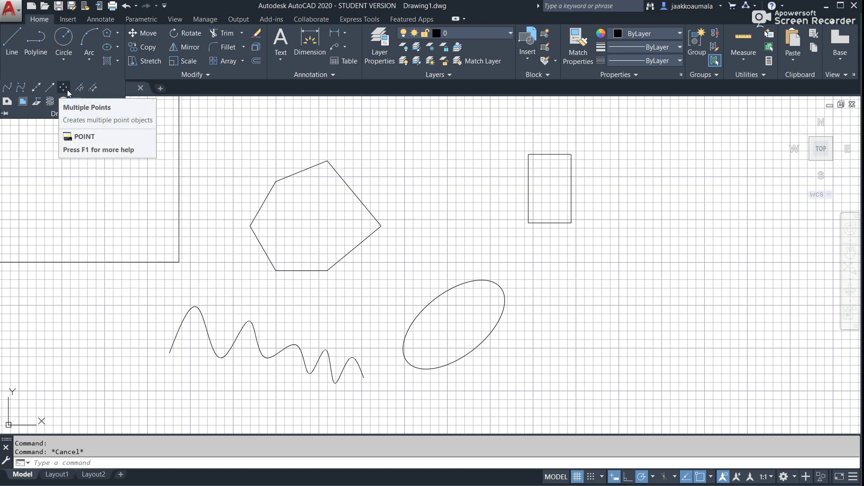
pyautogui.moveTo(65, 88)
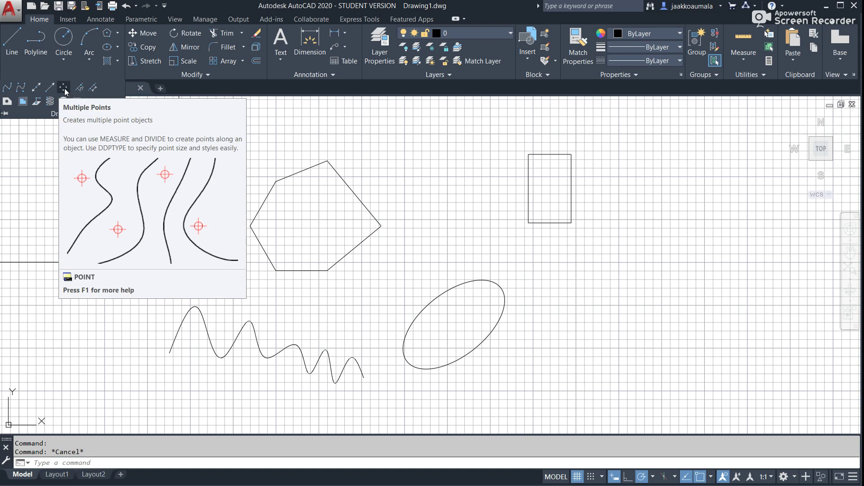
# Step: Place six points with Multiple Points between the pentagon, rectangle and ellipse
pyautogui.click(64, 89)
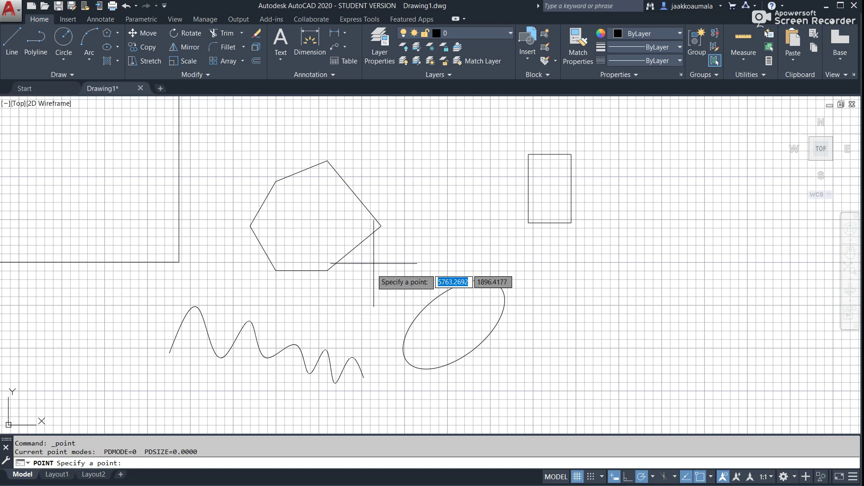
pyautogui.click(410, 255)
pyautogui.click(430, 233)
pyautogui.click(441, 247)
pyautogui.click(455, 228)
pyautogui.click(472, 222)
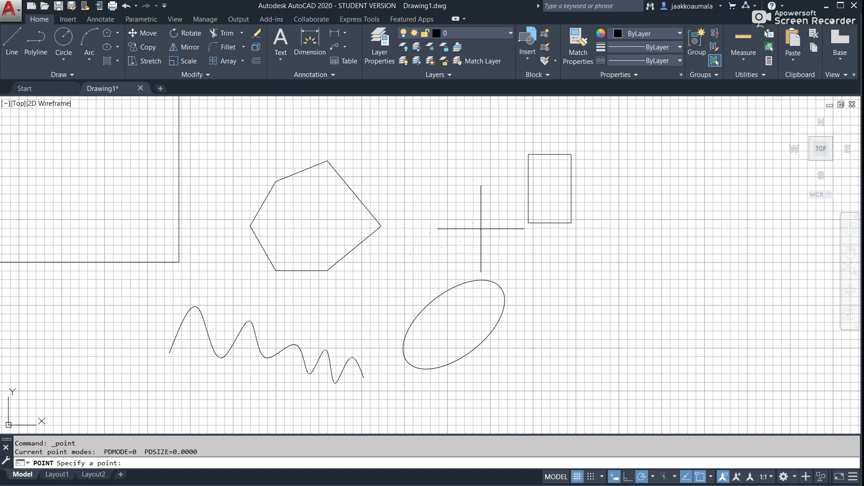
pyautogui.click(480, 229)
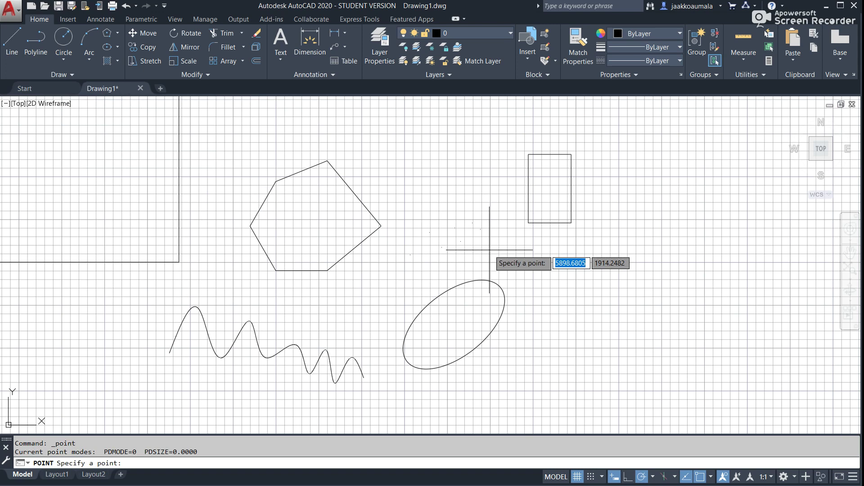
pyautogui.press('Escape')
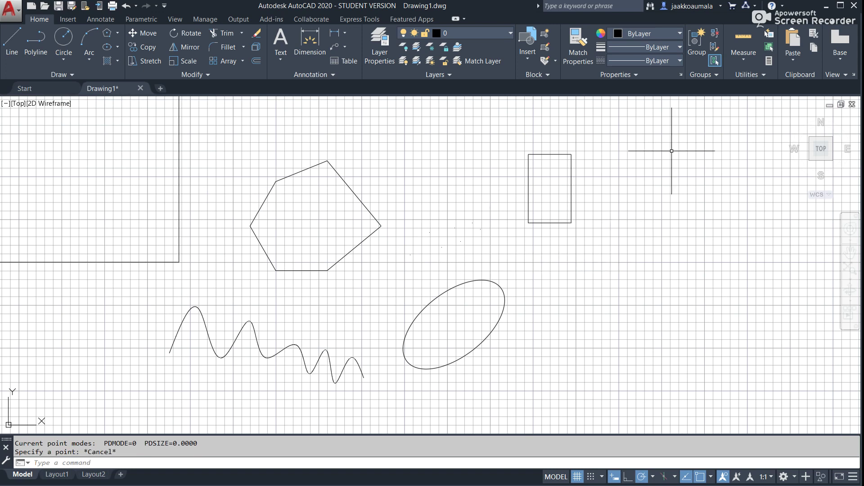
# Step: Set the point style to the circle-with-X marker via Utilities > Point Style
pyautogui.click(766, 77)
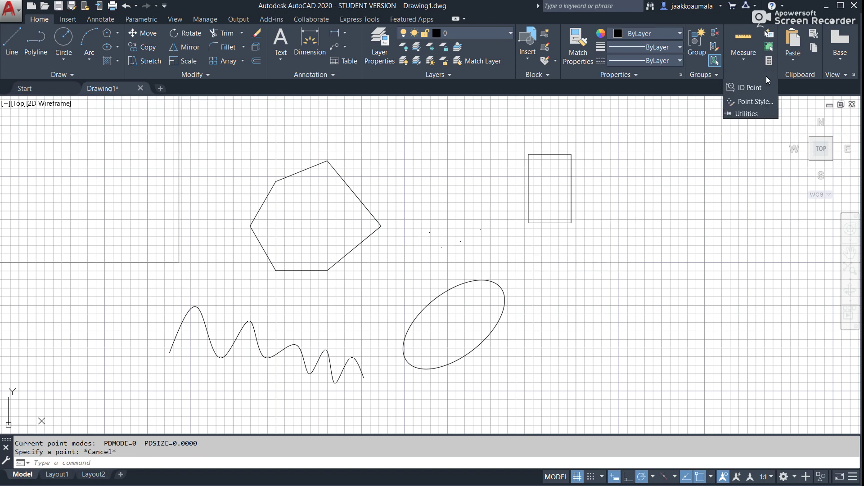
pyautogui.click(750, 101)
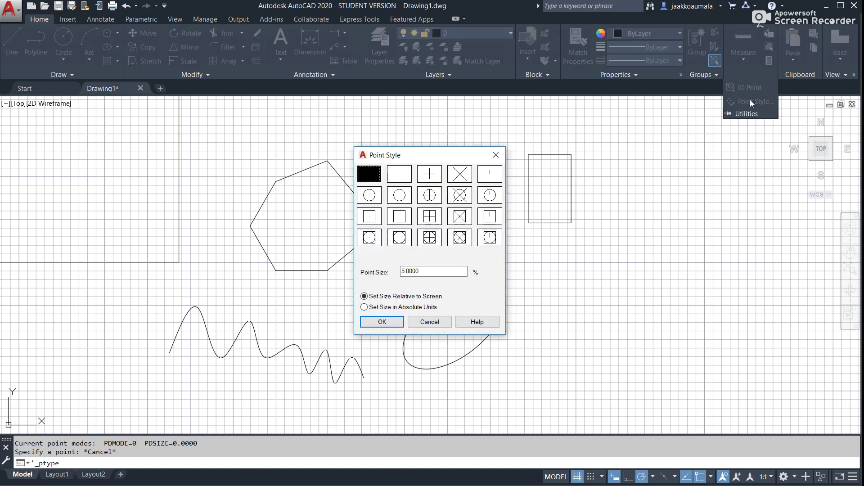
pyautogui.click(465, 198)
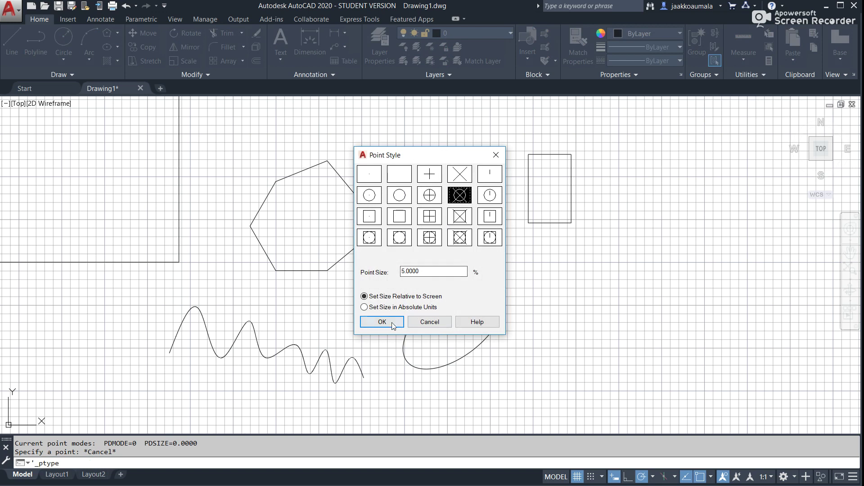
pyautogui.click(392, 324)
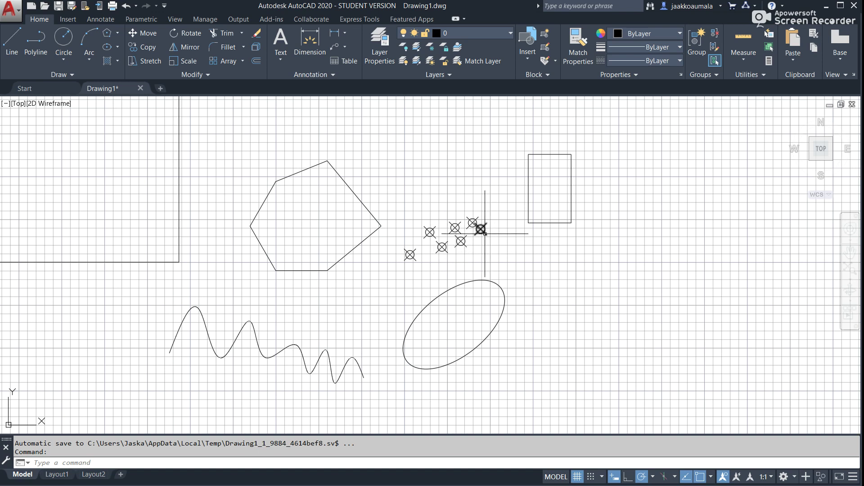
pyautogui.click(711, 478)
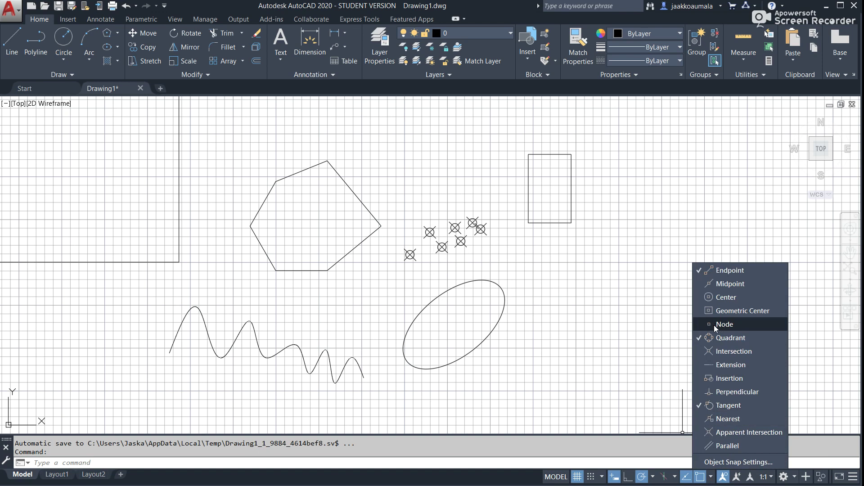
pyautogui.click(588, 380)
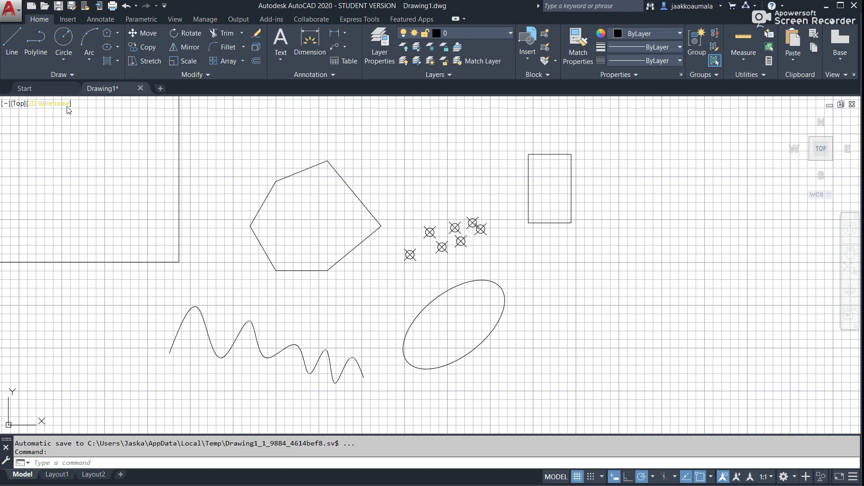
pyautogui.click(77, 78)
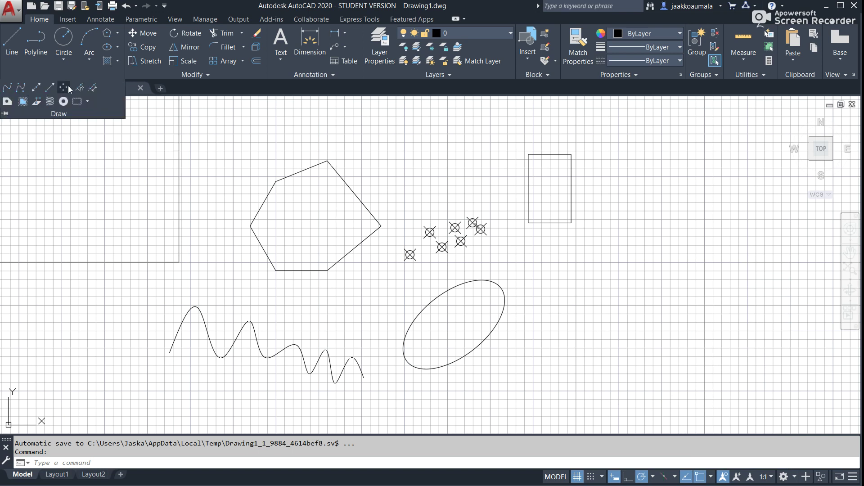